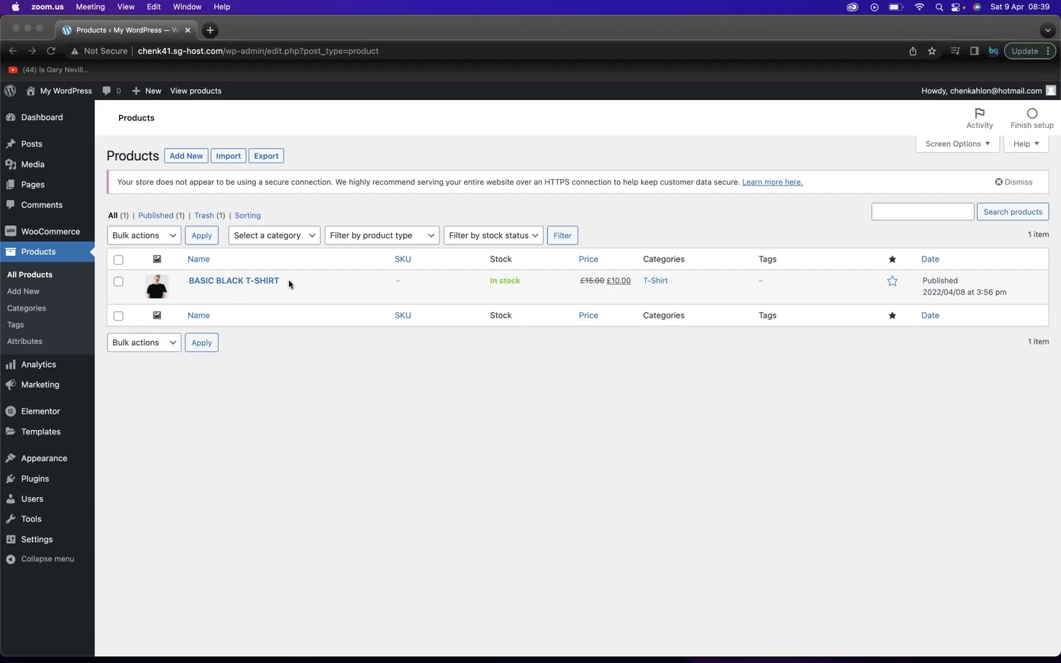
Bring Chrome forward and open Elementor's Saved Templates list from the admin sidebar Templates item
{"action": "left_click", "coordinate": [68, 255]}
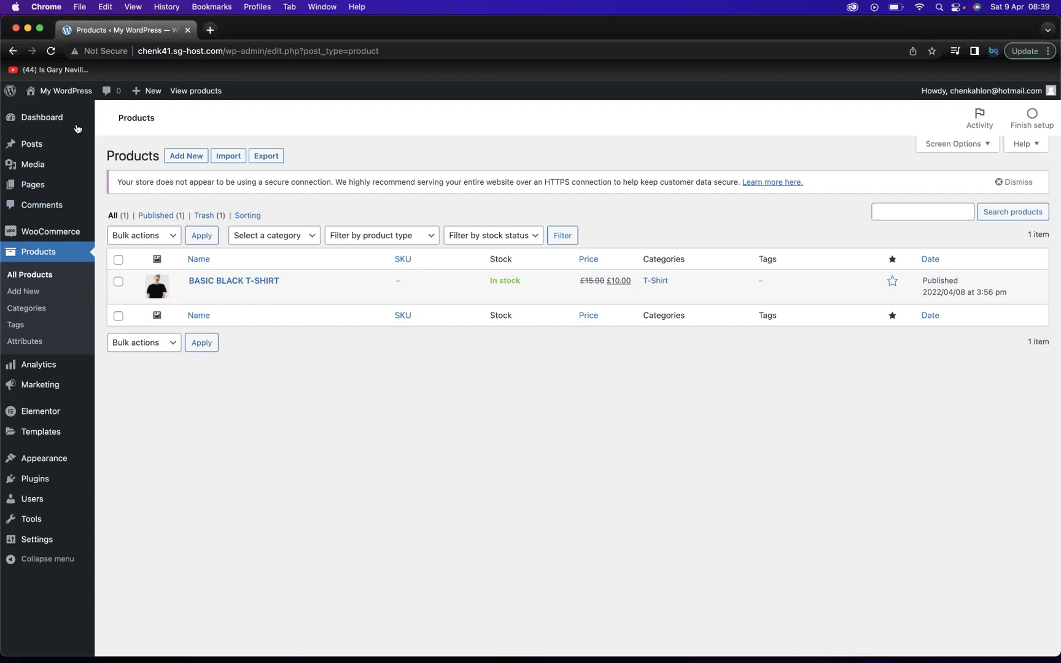
{"action": "mouse_move", "coordinate": [274, 280]}
{"action": "mouse_move", "coordinate": [377, 305]}
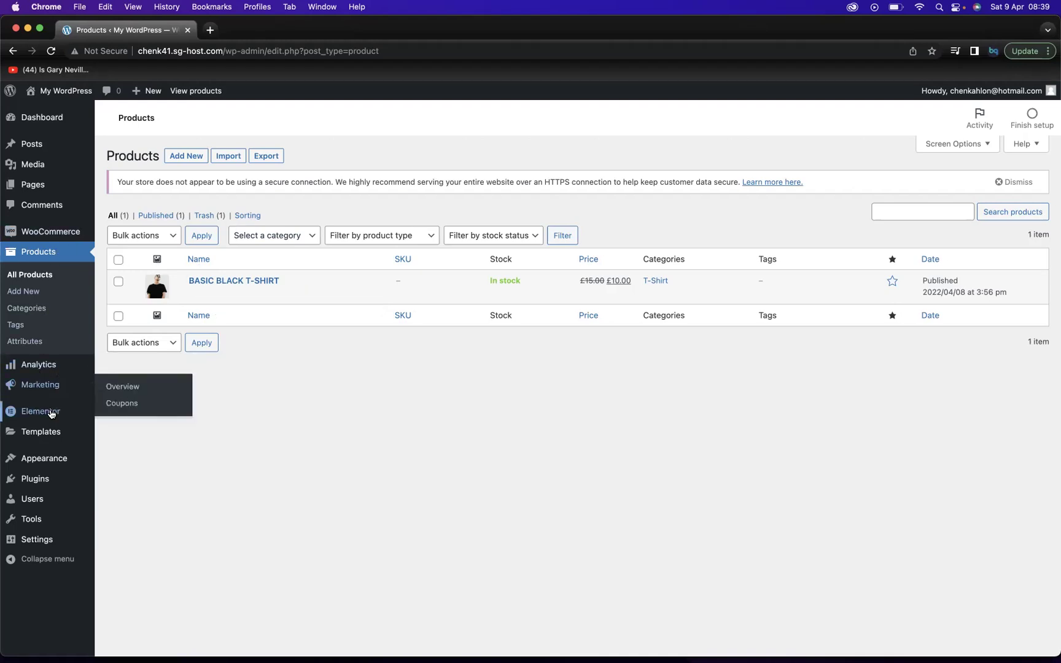
{"action": "mouse_move", "coordinate": [42, 434]}
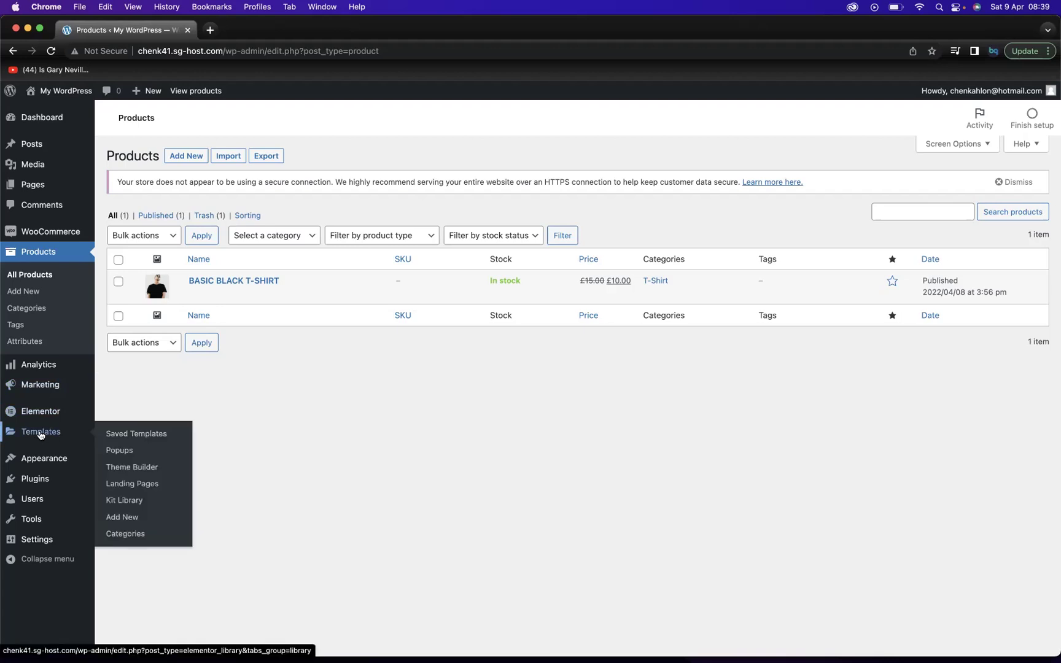
{"action": "left_click", "coordinate": [40, 433]}
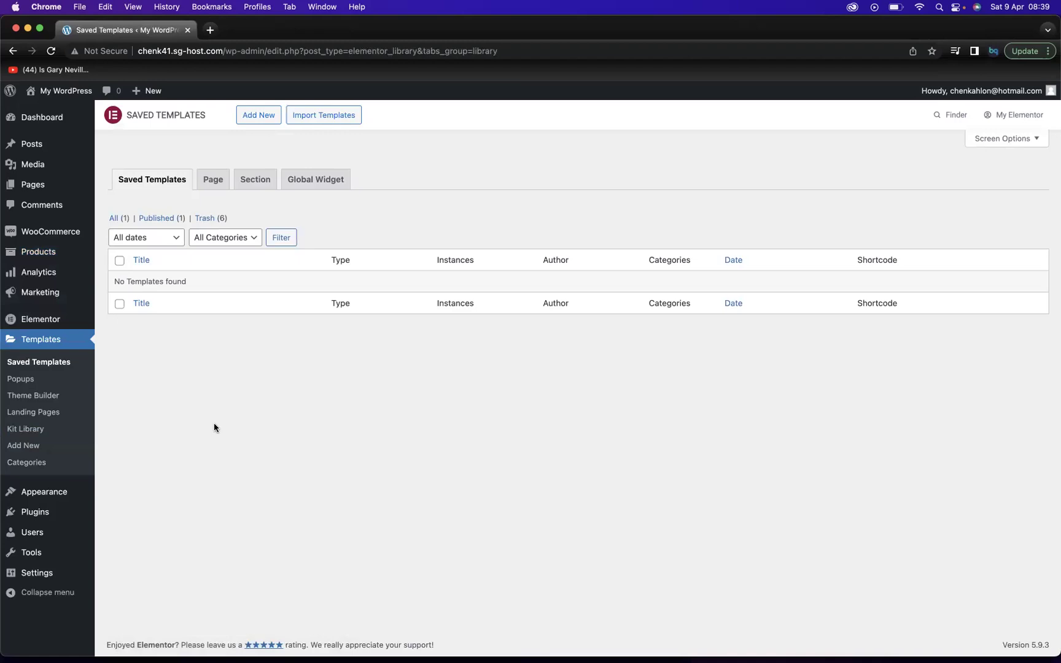
Start a new template of type Single Product named 'Product'
{"action": "left_click", "coordinate": [260, 116]}
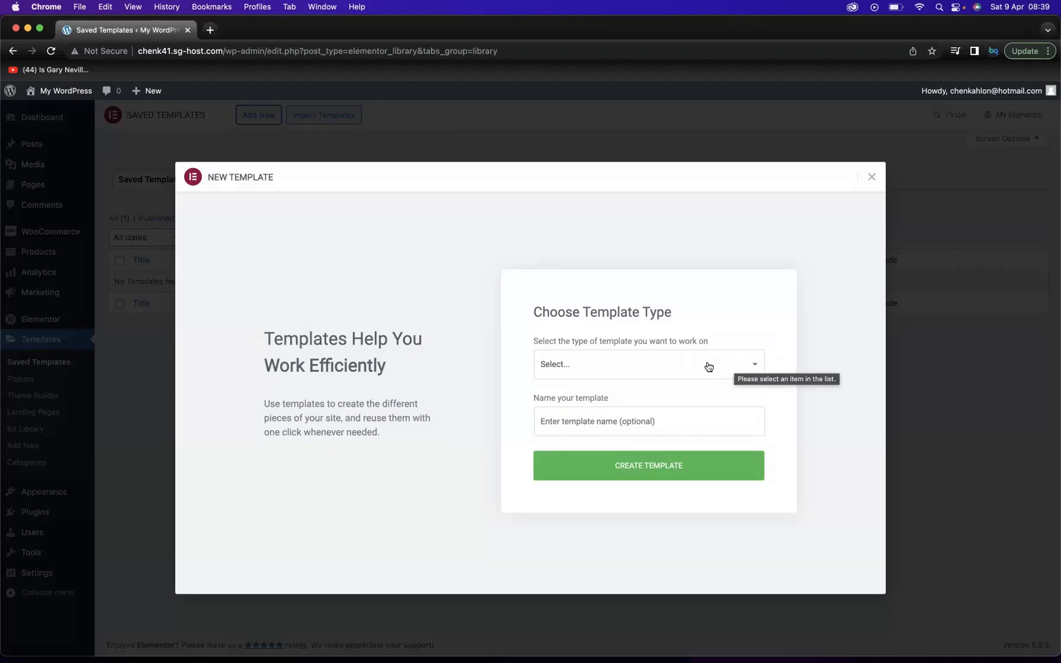
{"action": "left_click", "coordinate": [749, 366]}
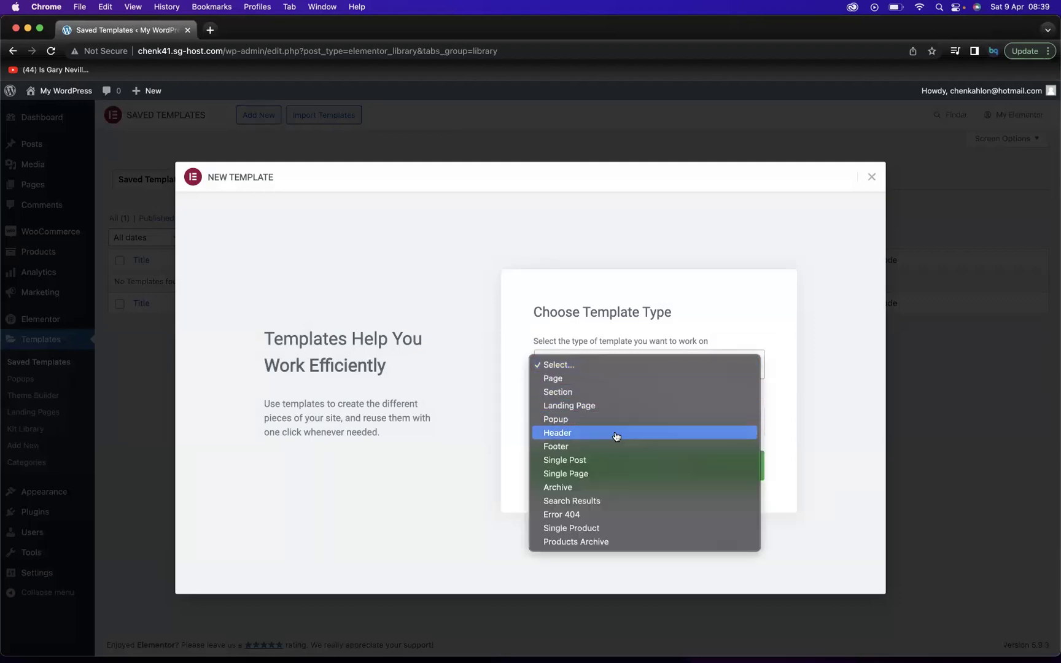
{"action": "left_click", "coordinate": [574, 530]}
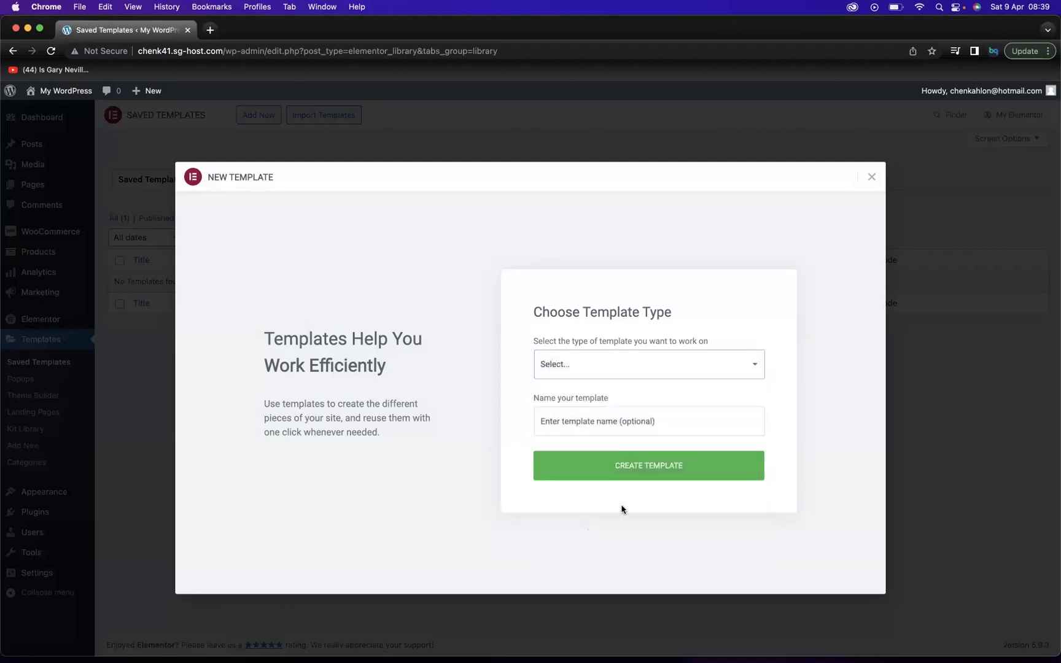
{"action": "left_click", "coordinate": [567, 421]}
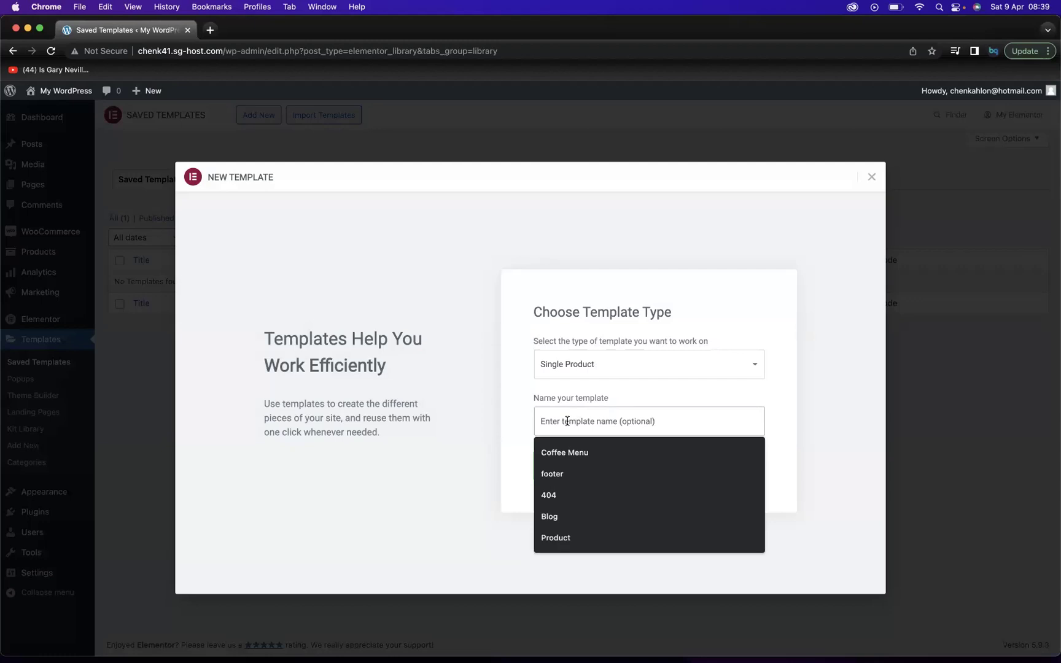
{"action": "type", "text": "Product"}
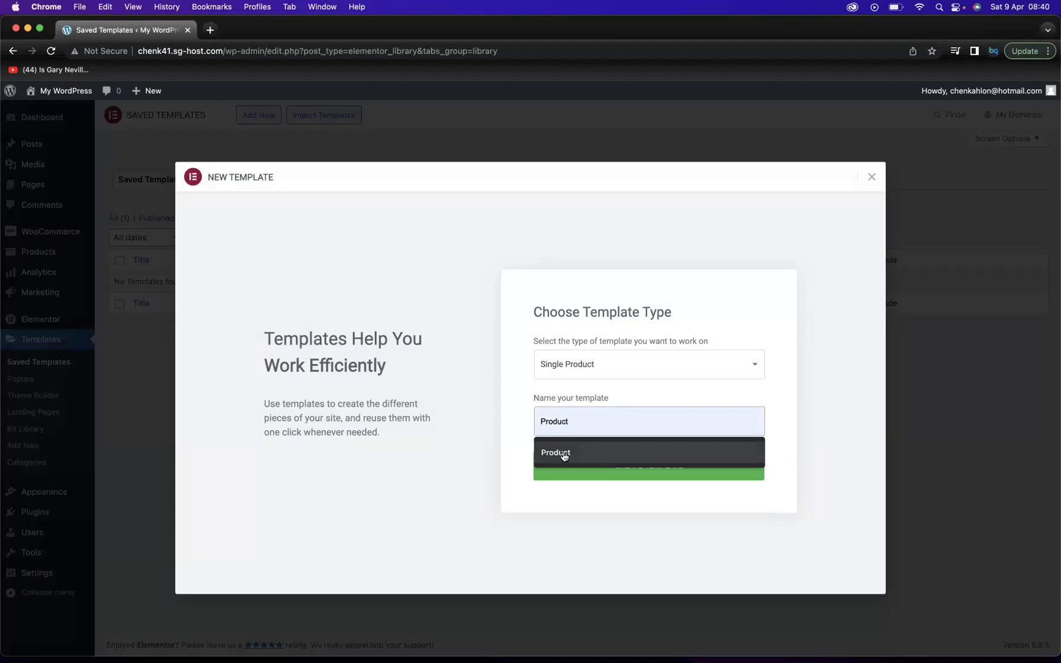
{"action": "left_click", "coordinate": [561, 453]}
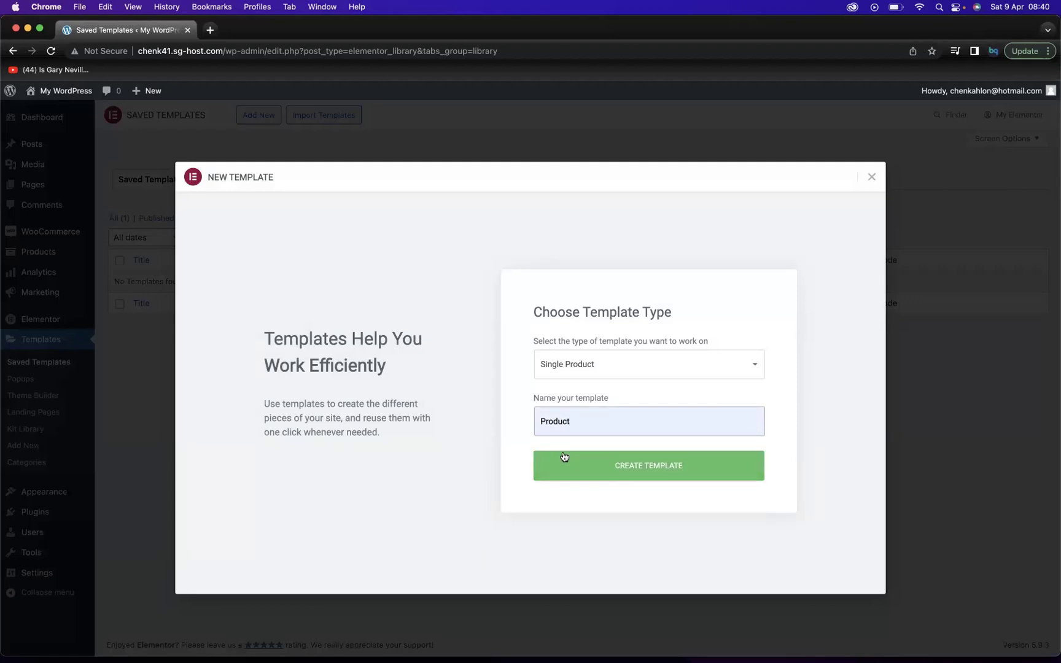
Create the Product template and dismiss the block library without inserting anything
{"action": "left_click", "coordinate": [639, 468]}
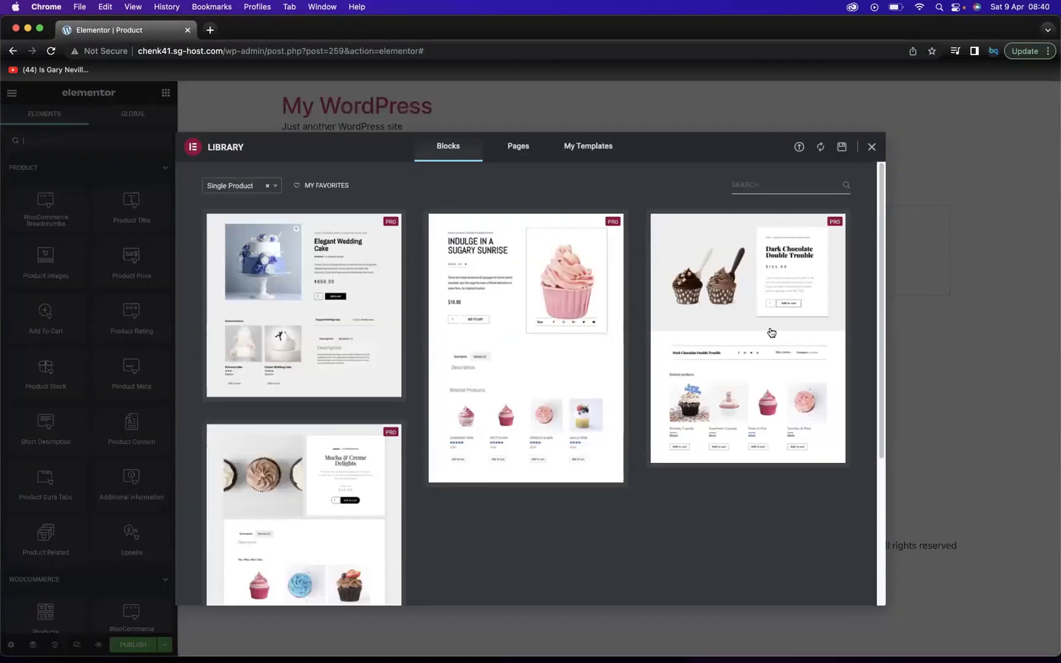
{"action": "scroll", "coordinate": [535, 395], "scroll_direction": "down", "scroll_amount": 5}
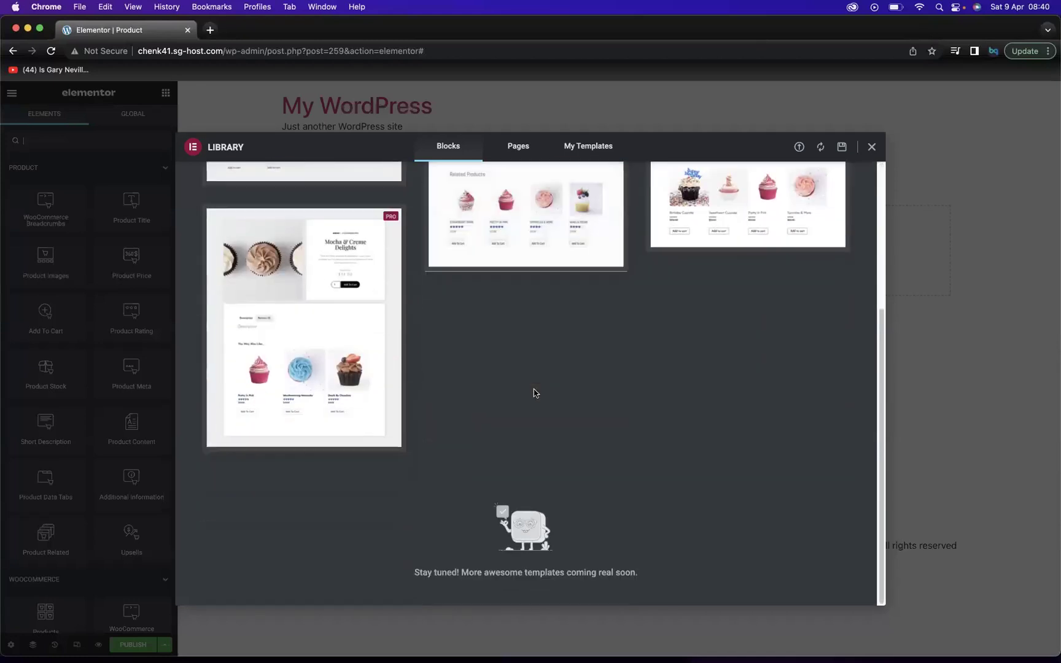
{"action": "scroll", "coordinate": [534, 394], "scroll_direction": "up", "scroll_amount": 5}
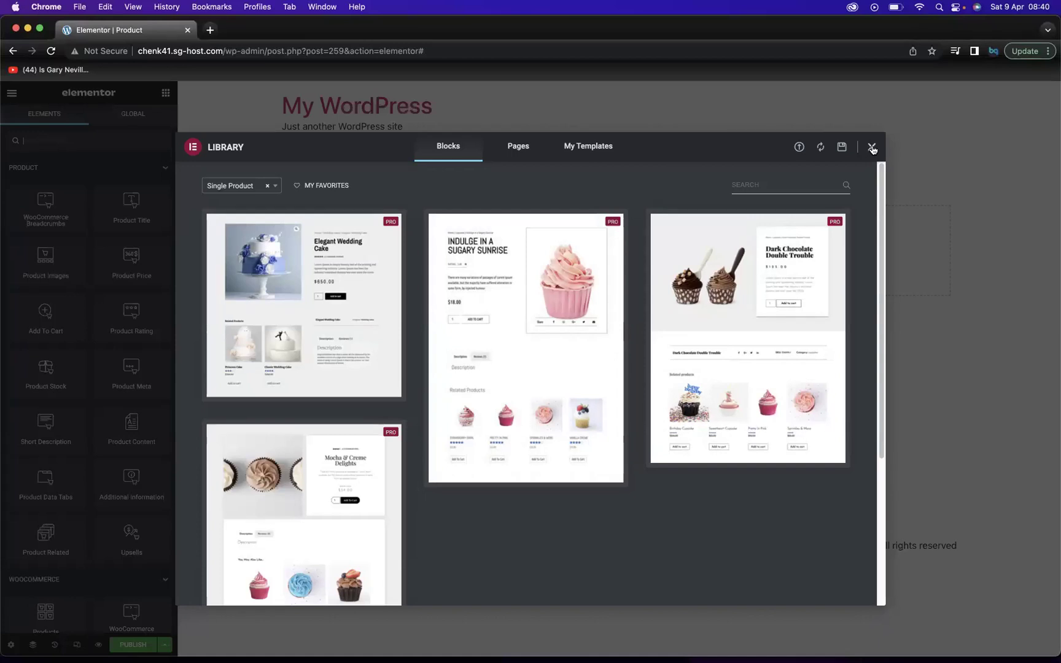
{"action": "left_click", "coordinate": [872, 148]}
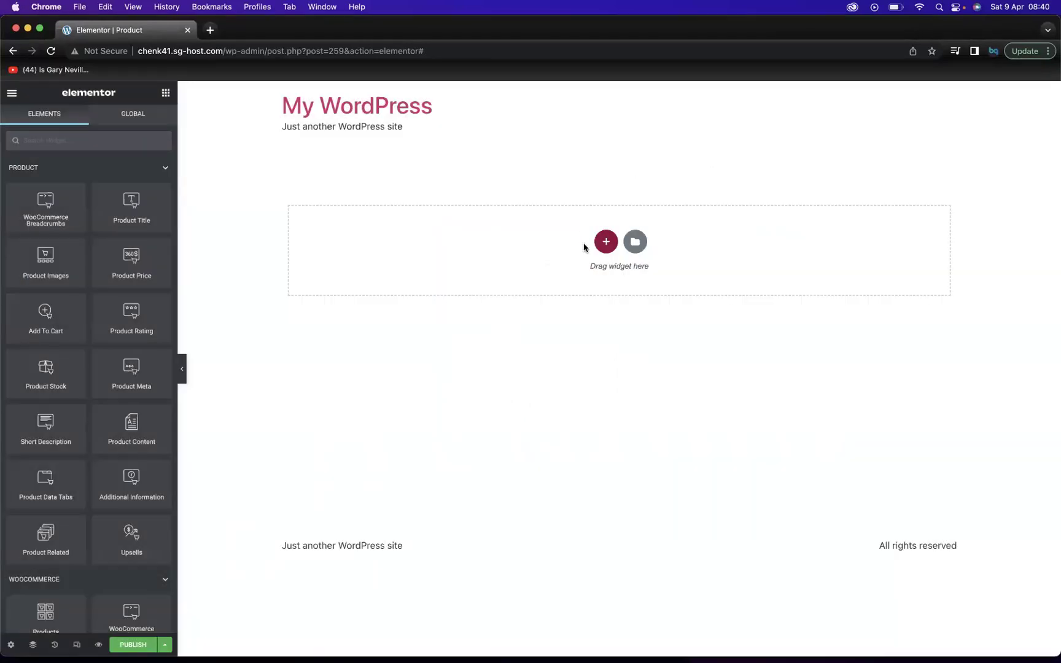
Add an empty section with two equal columns to the canvas
{"action": "left_click", "coordinate": [605, 241]}
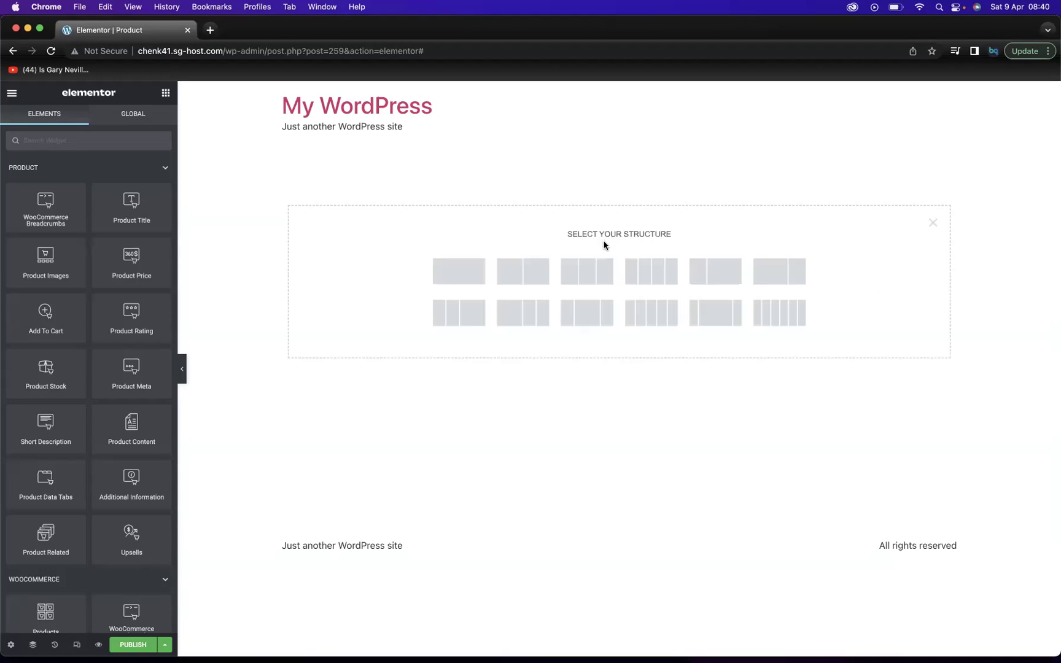
{"action": "left_click", "coordinate": [526, 275]}
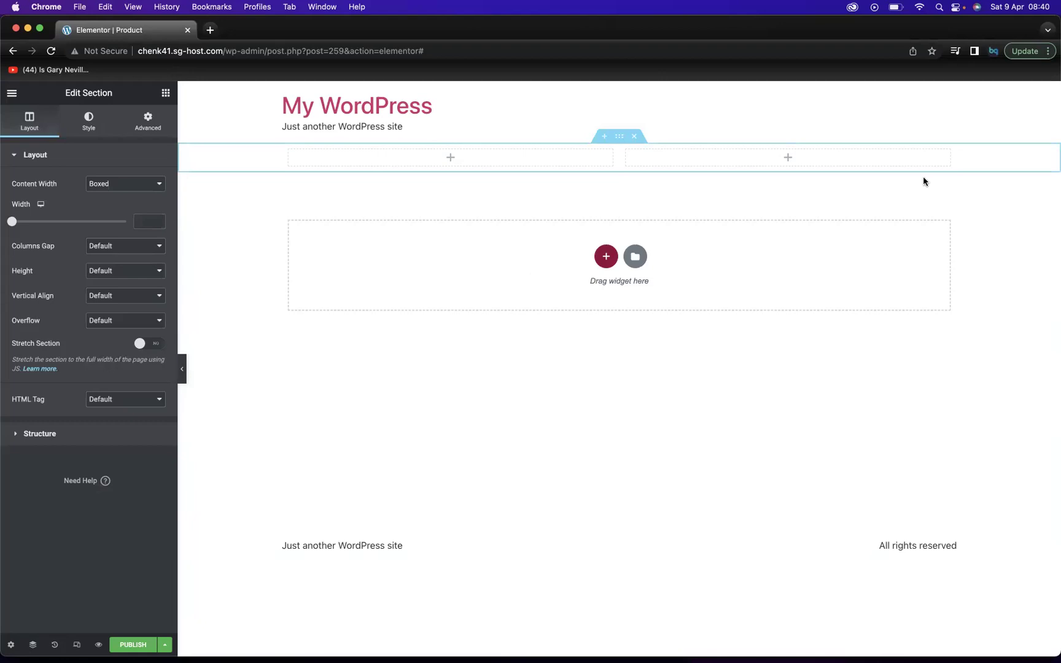
{"action": "left_click", "coordinate": [165, 92]}
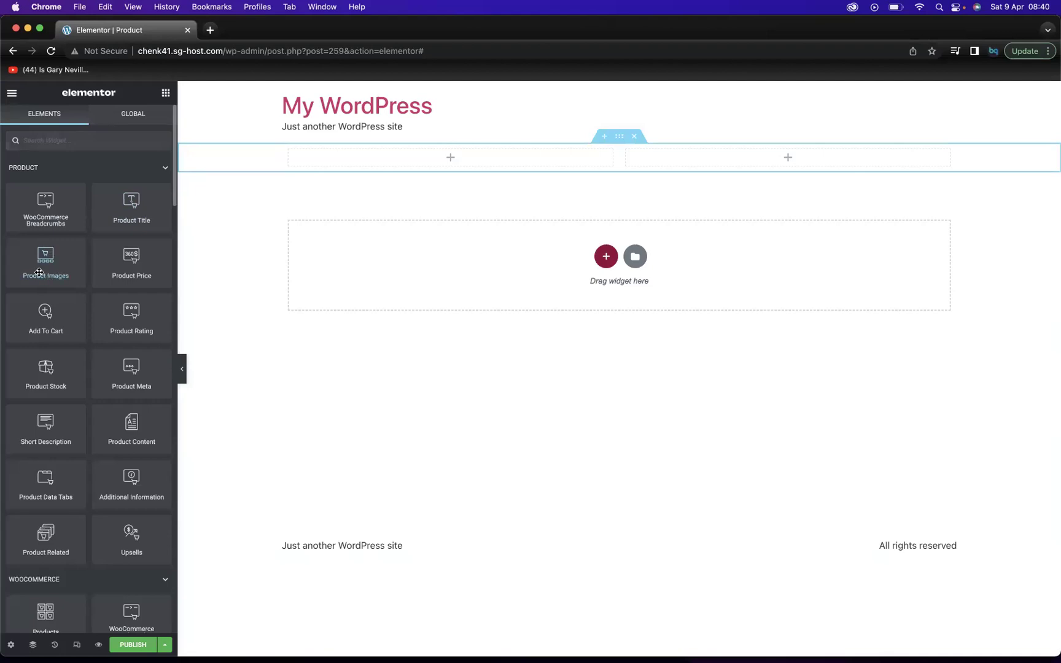
Place Product Images in the left column and Product Title in the right column
{"action": "left_click_drag", "start_coordinate": [73, 243], "coordinate": [437, 166]}
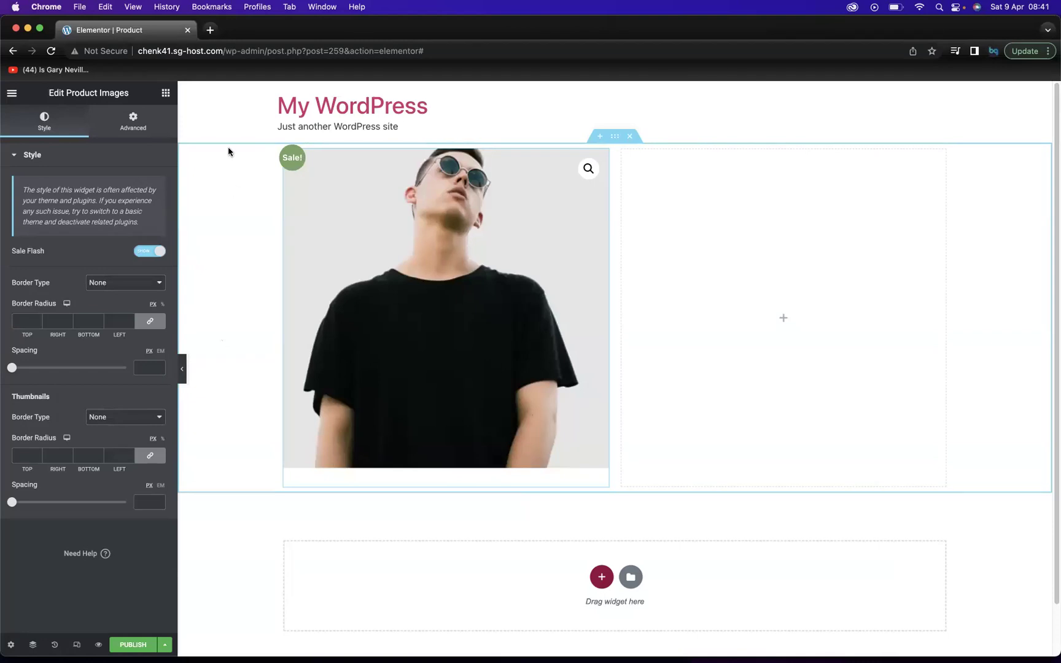
{"action": "left_click", "coordinate": [165, 93]}
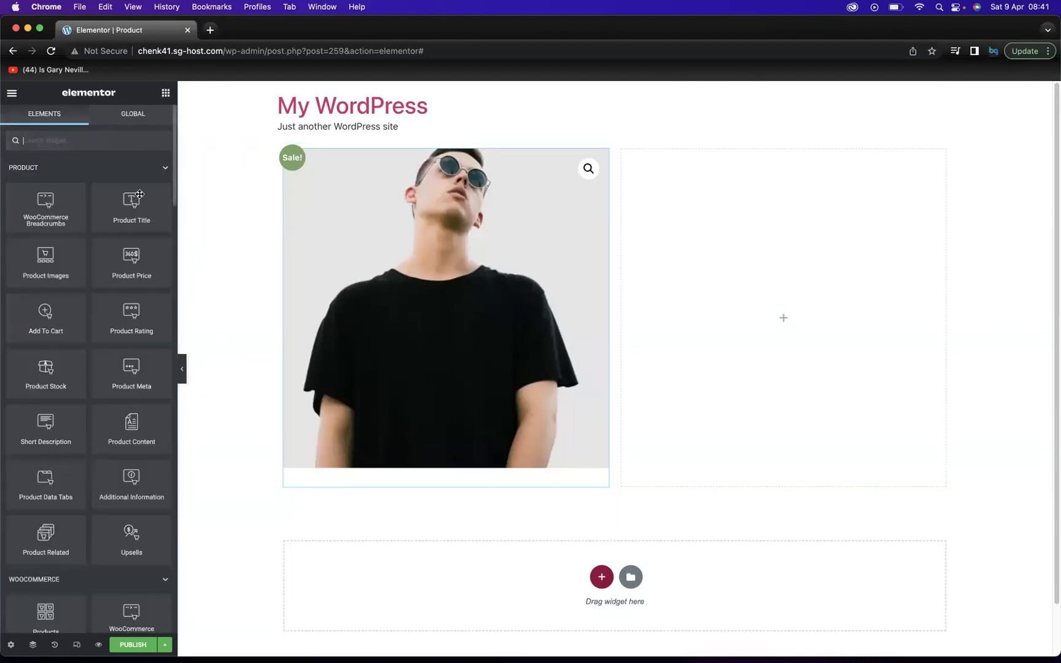
{"action": "left_click_drag", "start_coordinate": [130, 206], "coordinate": [760, 223]}
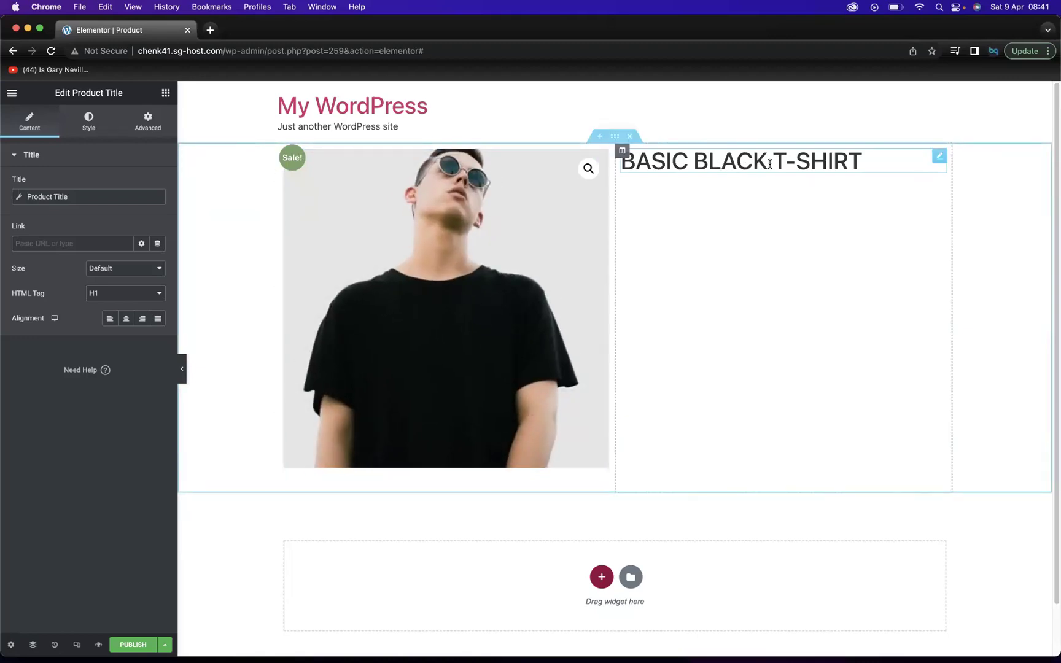
Set the product title's typography font family to Arial
{"action": "left_click", "coordinate": [90, 120]}
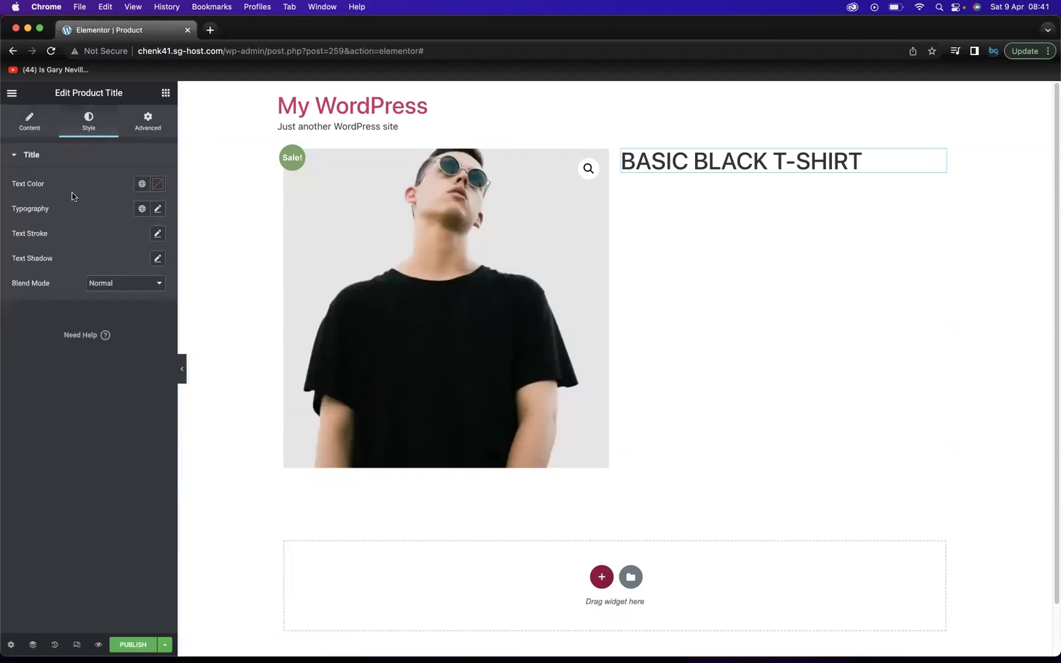
{"action": "left_click", "coordinate": [157, 210]}
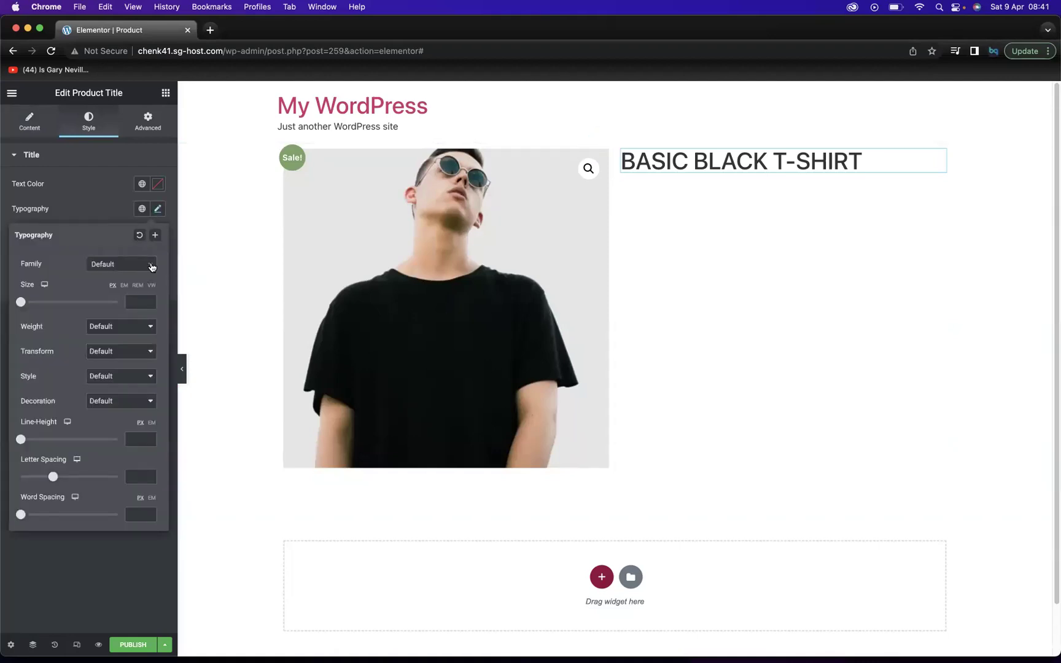
{"action": "left_click", "coordinate": [136, 268]}
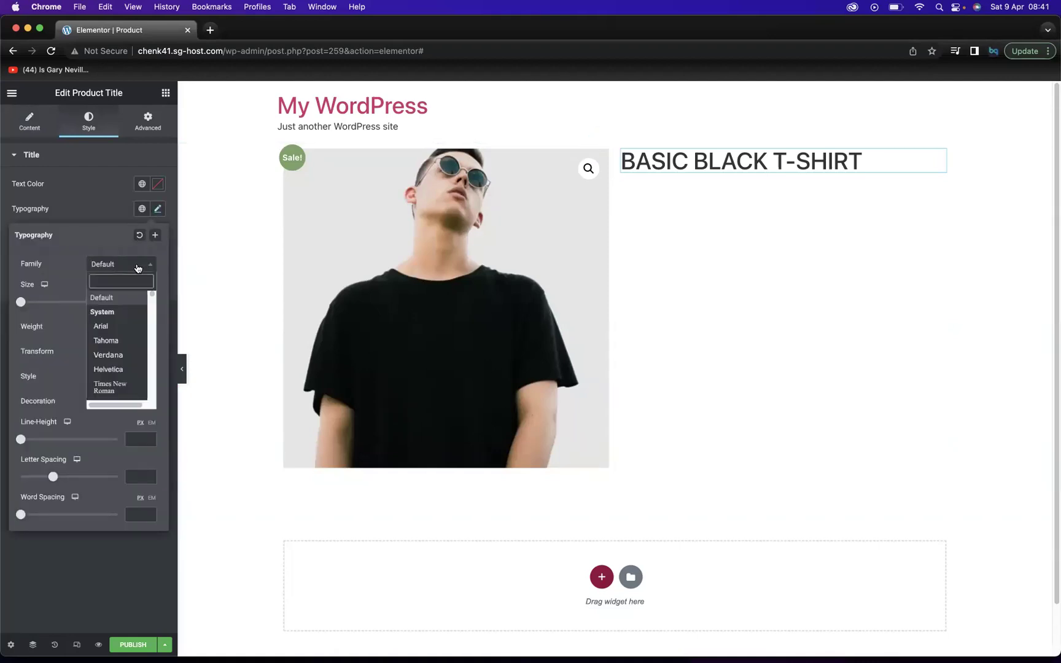
{"action": "left_click", "coordinate": [116, 326]}
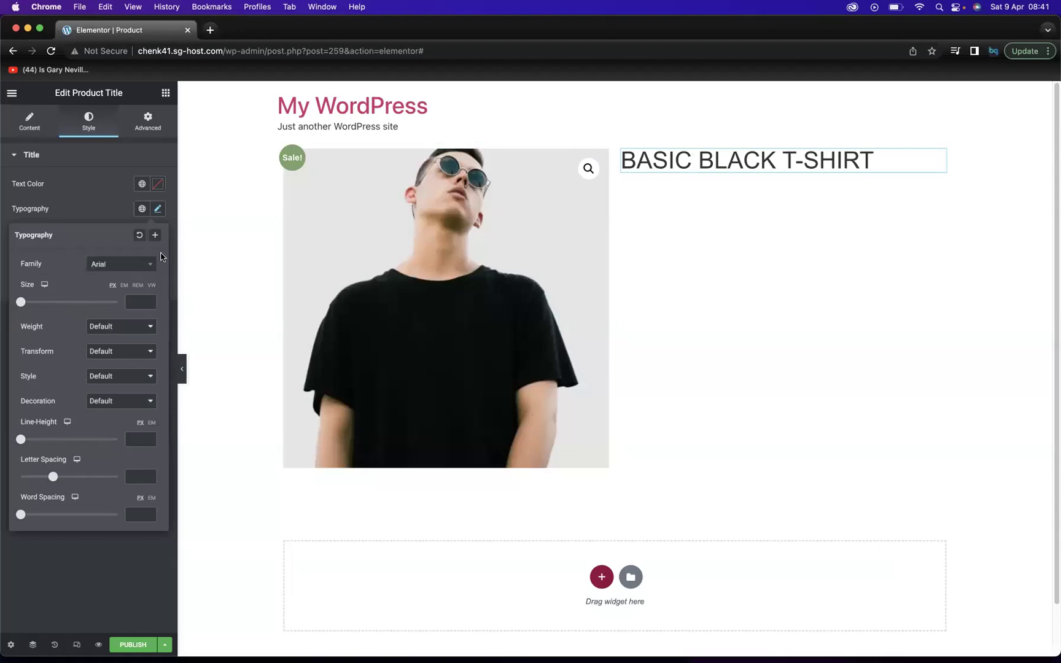
{"action": "left_click", "coordinate": [113, 187]}
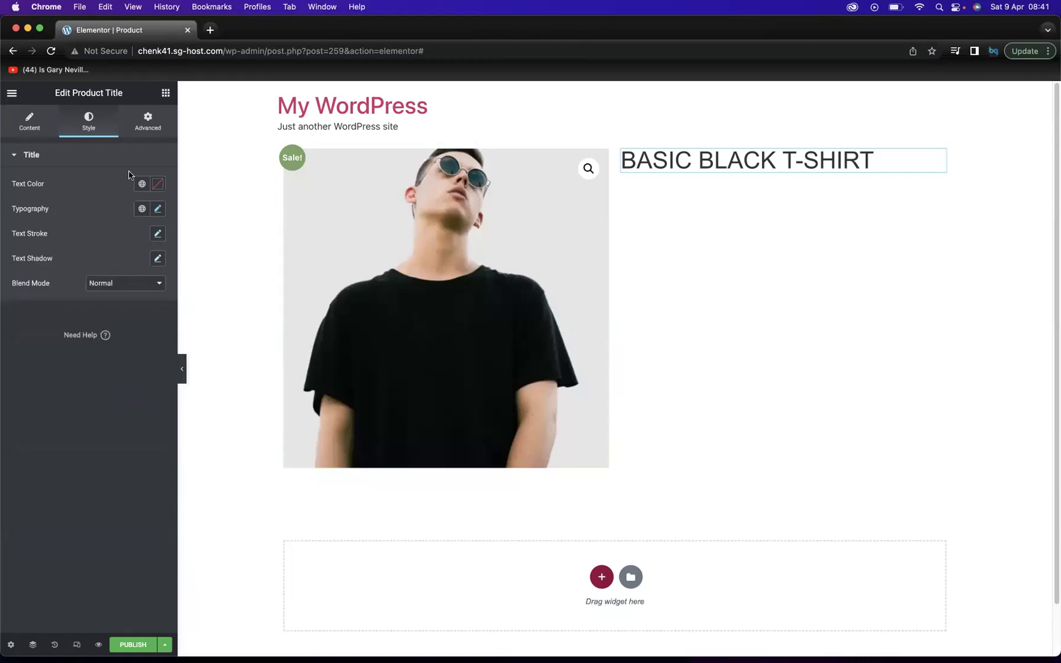
Keep the title's blend mode at Normal
{"action": "left_click", "coordinate": [160, 284]}
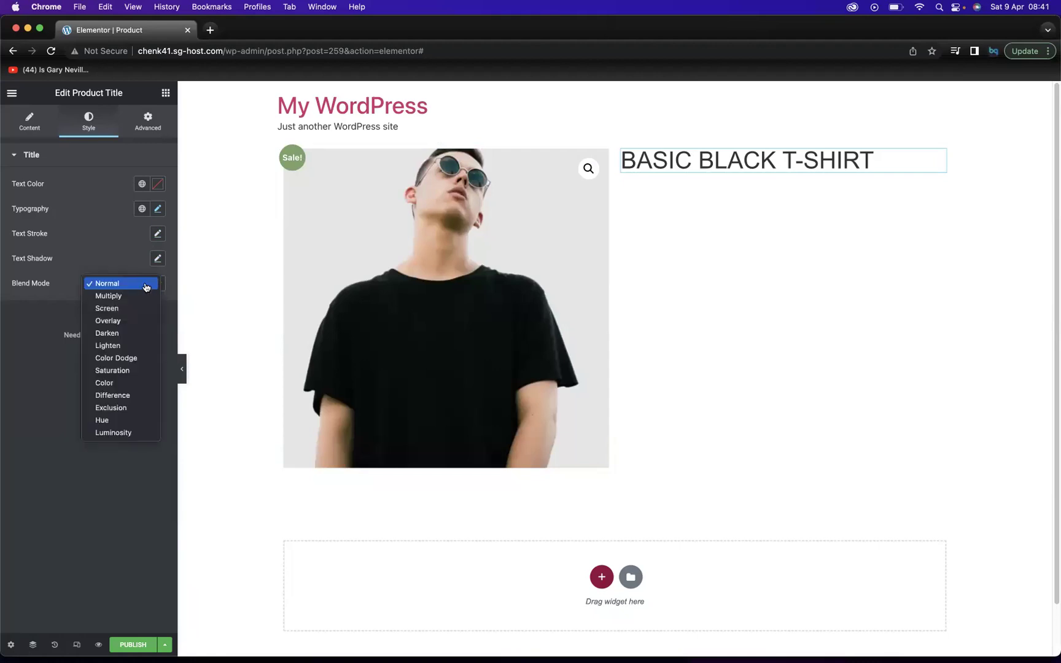
{"action": "left_click", "coordinate": [124, 282]}
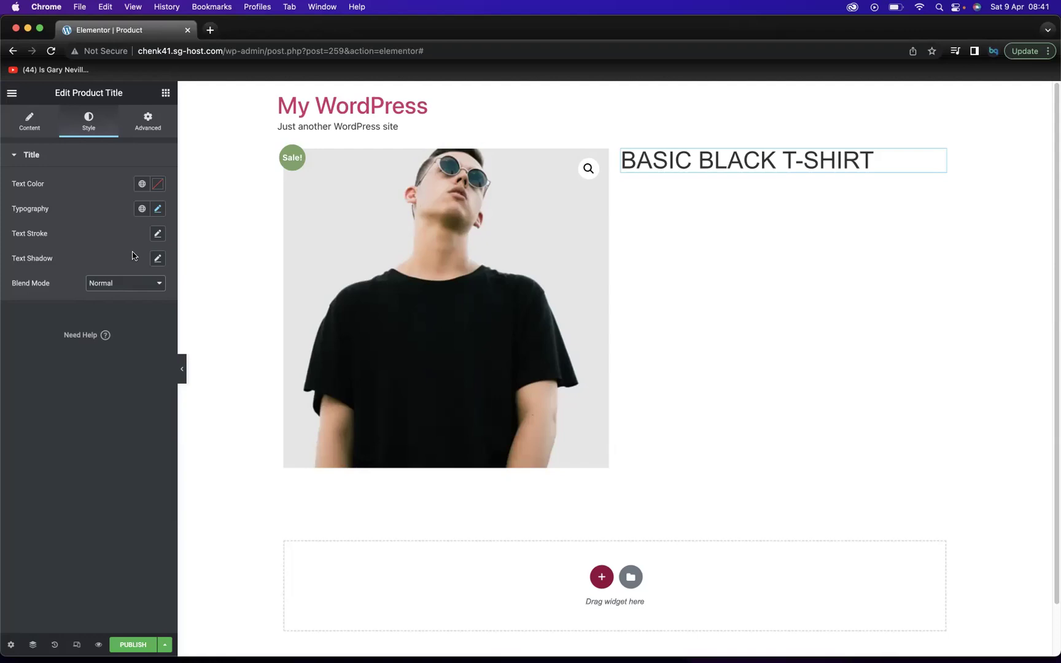
{"action": "left_click", "coordinate": [166, 93]}
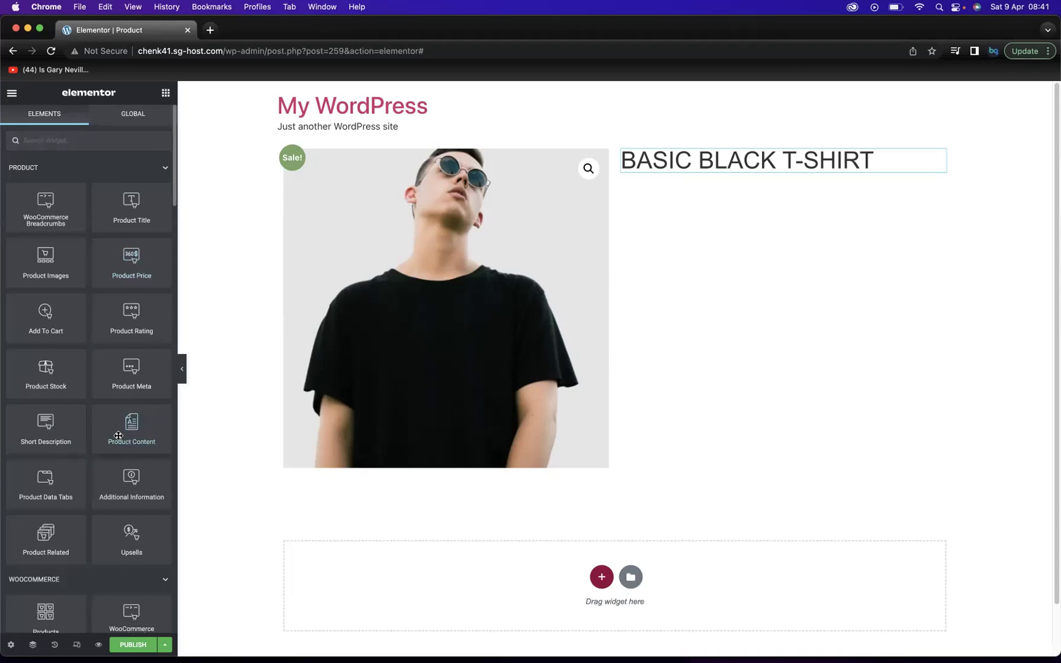
Drop a Product Content widget with the Lorem ipsum description under the BASIC BLACK T-SHIRT title
{"action": "left_click_drag", "start_coordinate": [118, 436], "coordinate": [801, 307]}
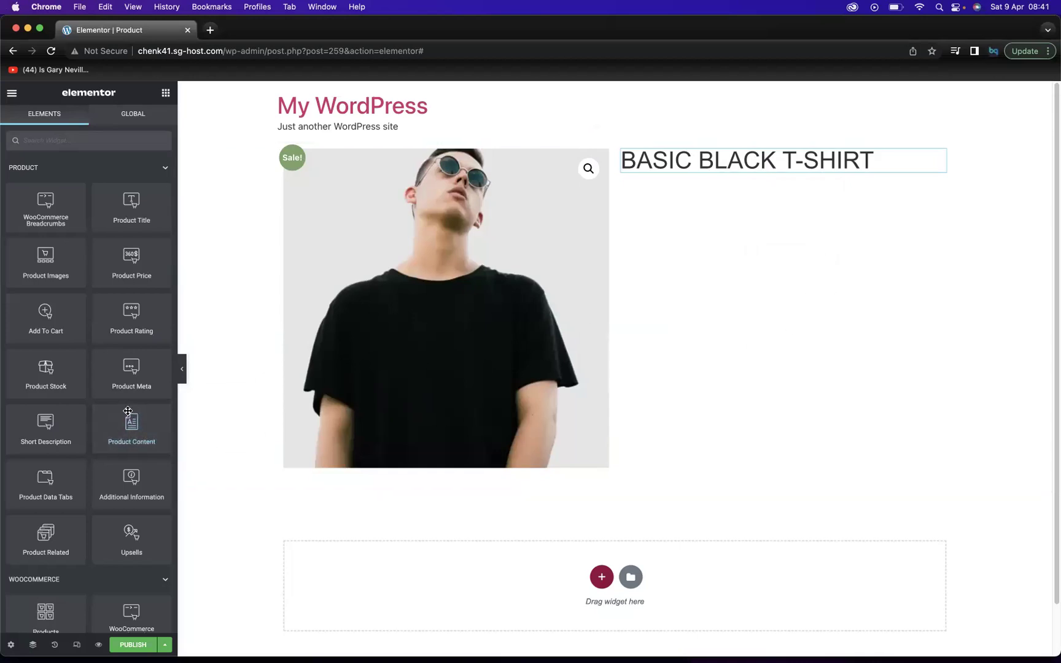
{"action": "left_click_drag", "start_coordinate": [128, 411], "coordinate": [798, 167]}
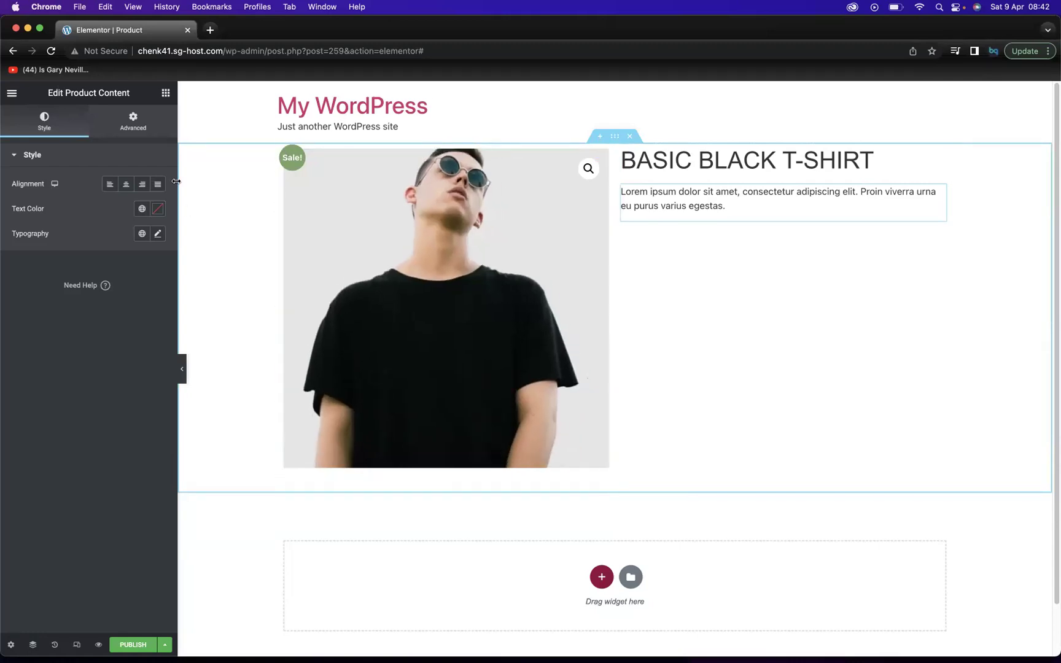
{"action": "left_click", "coordinate": [164, 94]}
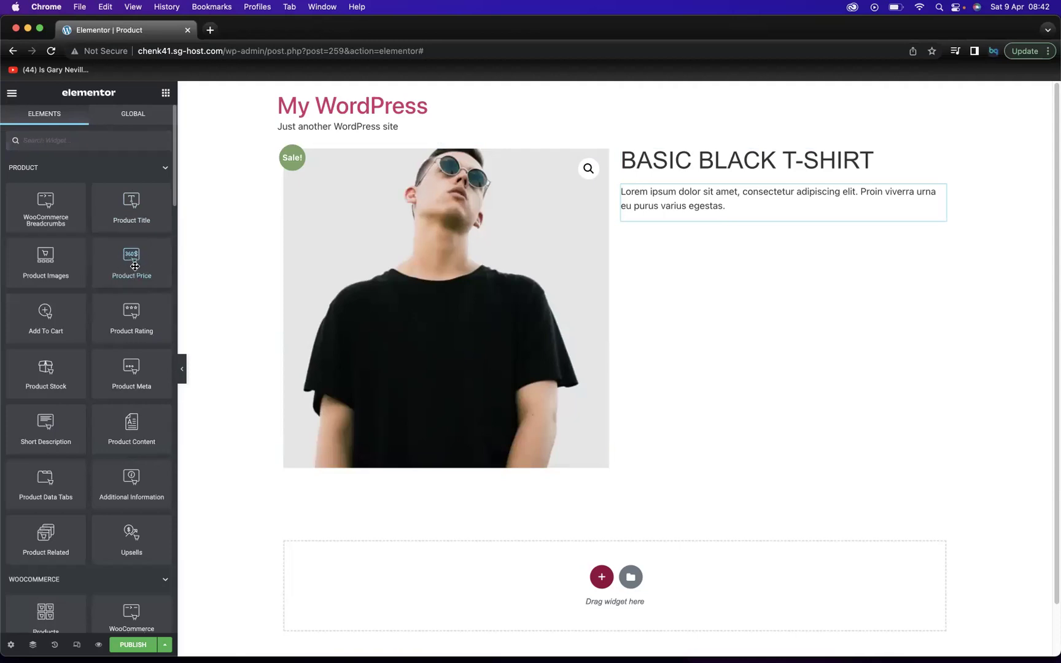
Add a Product Price widget under the title with the regular price coloured dark red
{"action": "left_click_drag", "start_coordinate": [130, 265], "coordinate": [716, 177]}
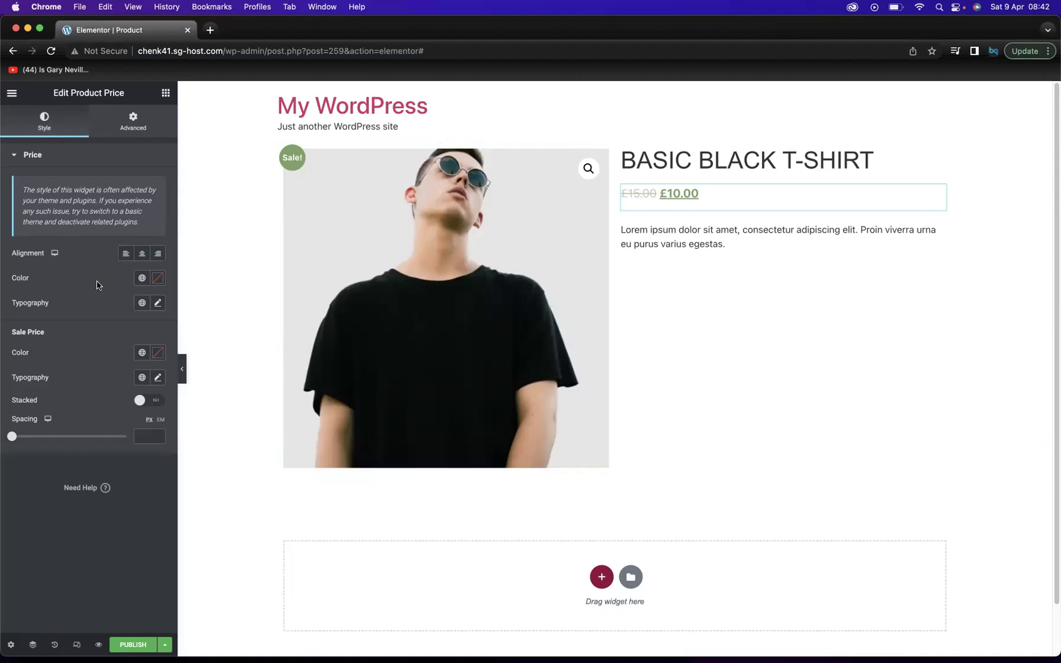
{"action": "left_click", "coordinate": [158, 277]}
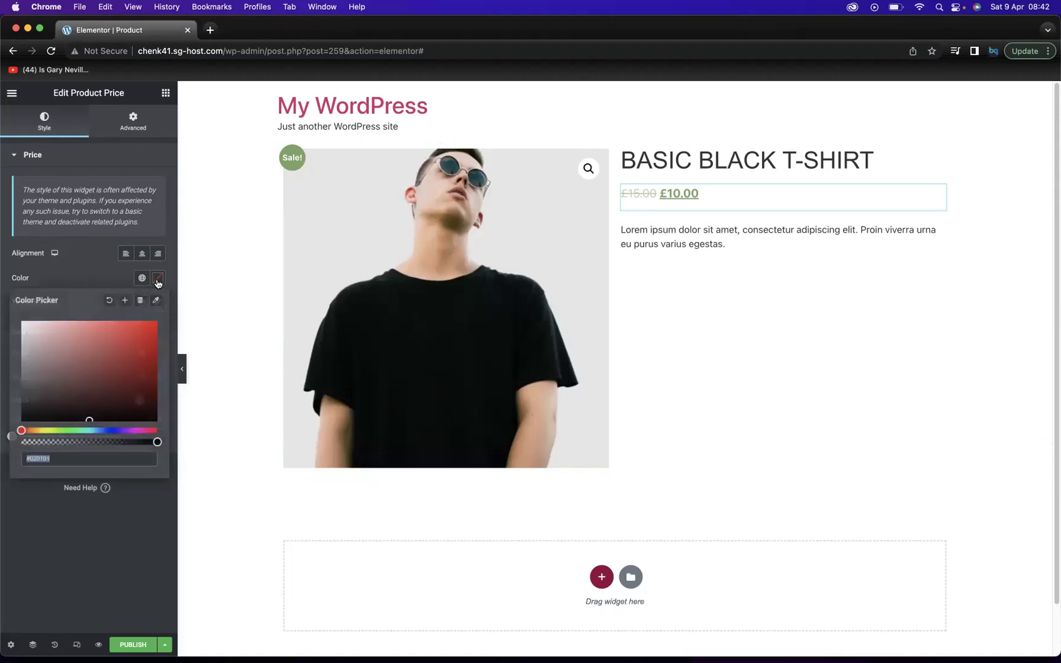
{"action": "left_click_drag", "start_coordinate": [98, 356], "coordinate": [145, 369]}
{"action": "left_click", "coordinate": [97, 260]}
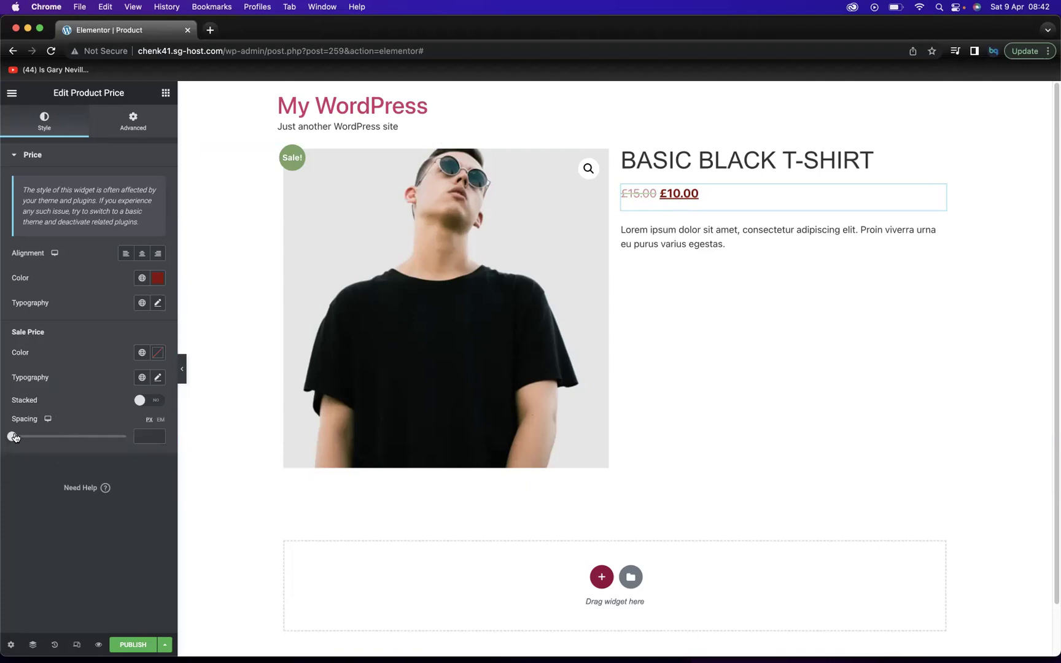
Test price spacing and Stacked layout, keep both inline, and colour the sale price green
{"action": "mouse_move", "coordinate": [15, 437]}
{"action": "left_mouse_down"}
{"action": "mouse_move", "coordinate": [59, 438]}
{"action": "mouse_move", "coordinate": [11, 438]}
{"action": "left_mouse_up"}
{"action": "left_click", "coordinate": [141, 402]}
{"action": "left_click", "coordinate": [143, 403]}
{"action": "left_click", "coordinate": [158, 354]}
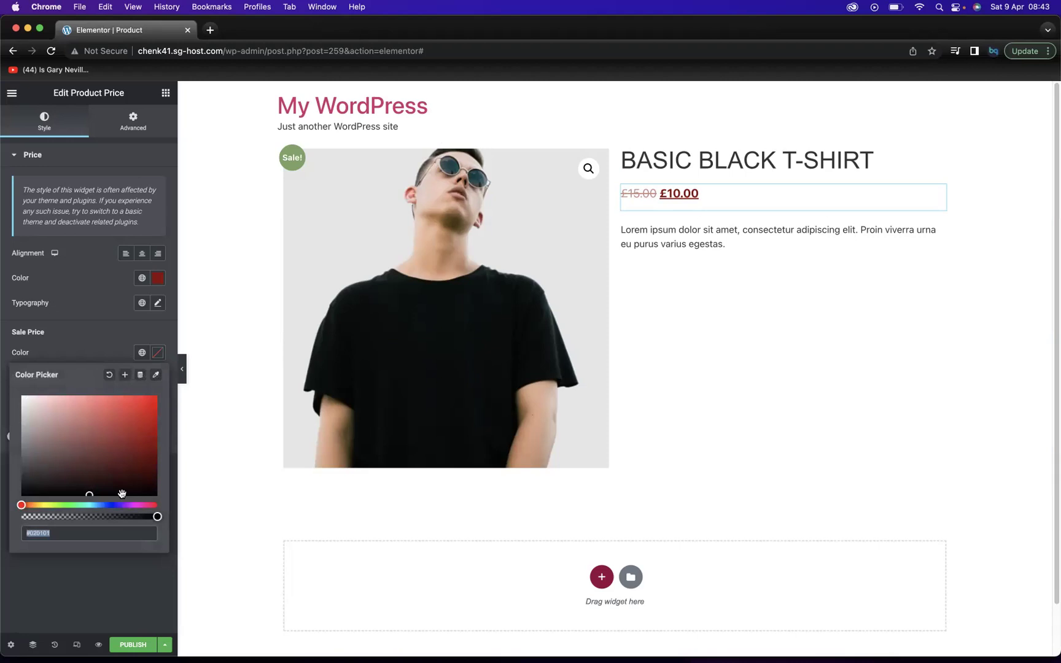
{"action": "mouse_move", "coordinate": [95, 451]}
{"action": "left_mouse_down"}
{"action": "mouse_move", "coordinate": [81, 419]}
{"action": "mouse_move", "coordinate": [79, 442]}
{"action": "mouse_move", "coordinate": [79, 423]}
{"action": "mouse_move", "coordinate": [89, 438]}
{"action": "left_mouse_up"}
{"action": "left_click", "coordinate": [65, 505]}
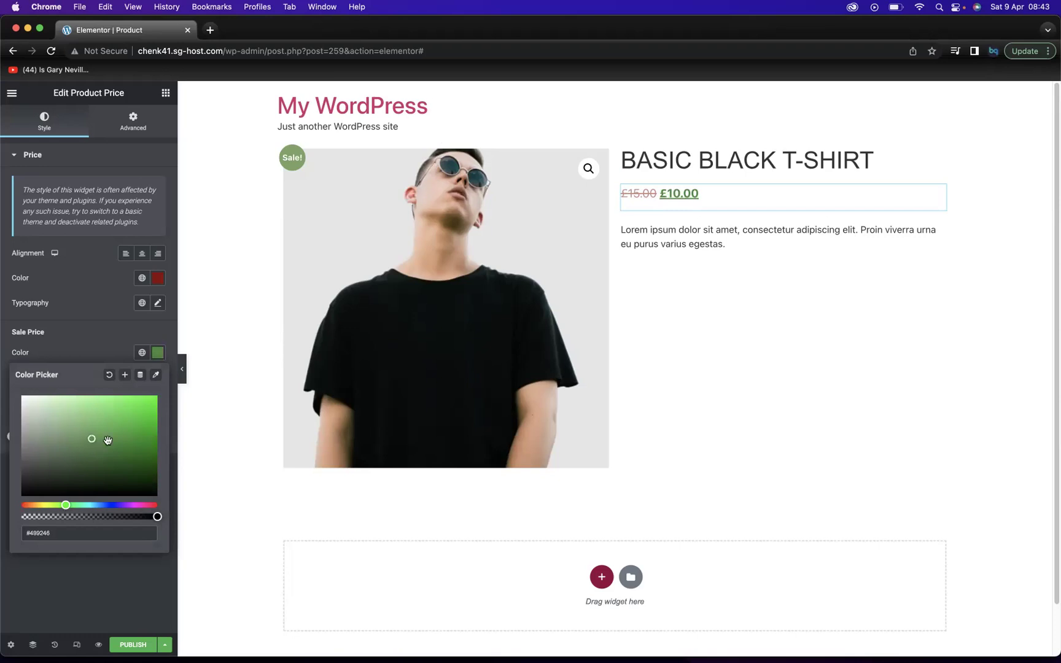
{"action": "left_click", "coordinate": [108, 295]}
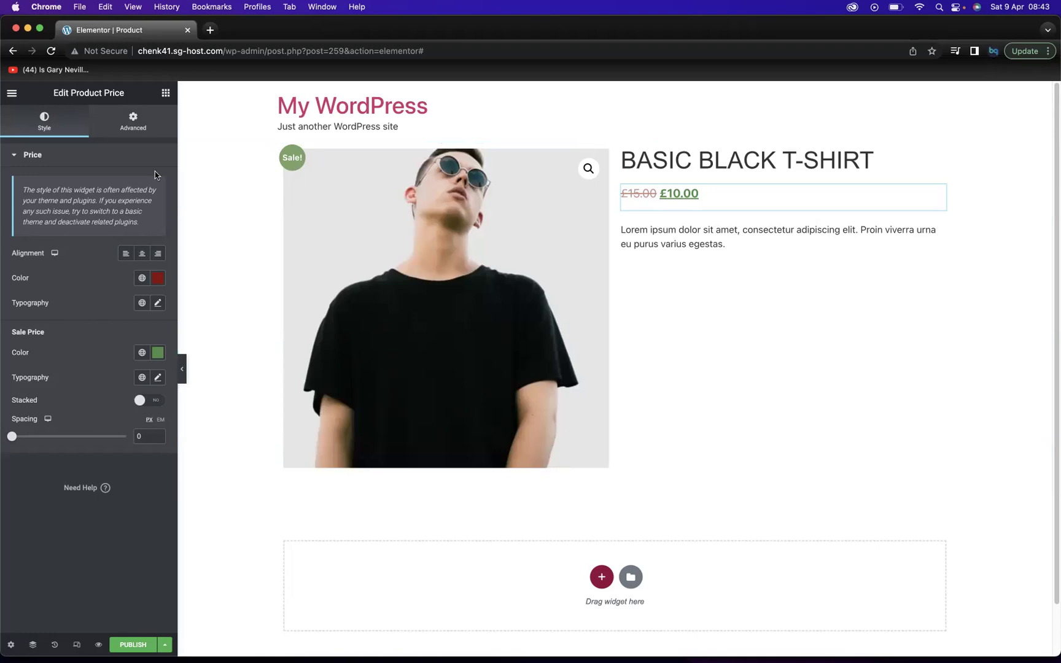
{"action": "left_click", "coordinate": [165, 94]}
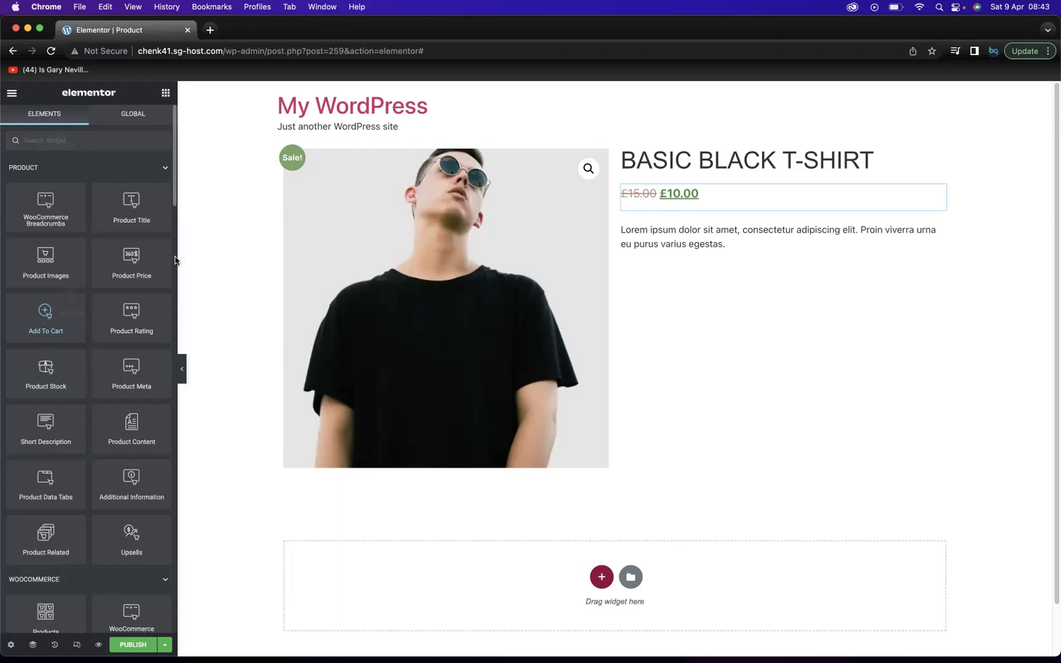
Add an Add To Cart widget below the description, trying Stacked and Auto before keeping Inline
{"action": "left_click_drag", "start_coordinate": [44, 319], "coordinate": [756, 264]}
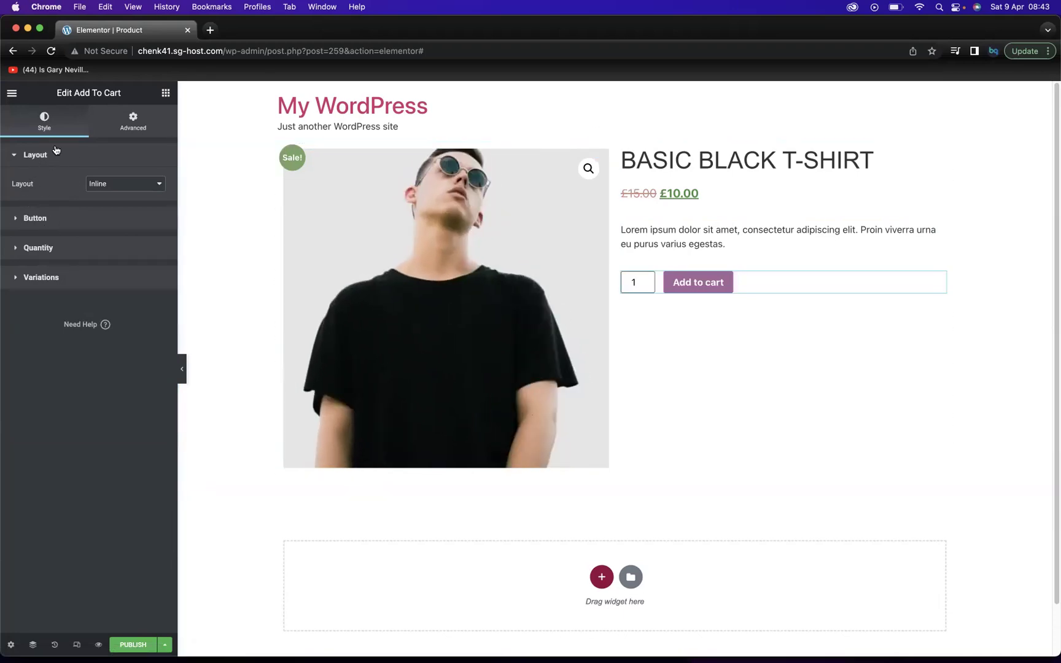
{"action": "left_click", "coordinate": [159, 185]}
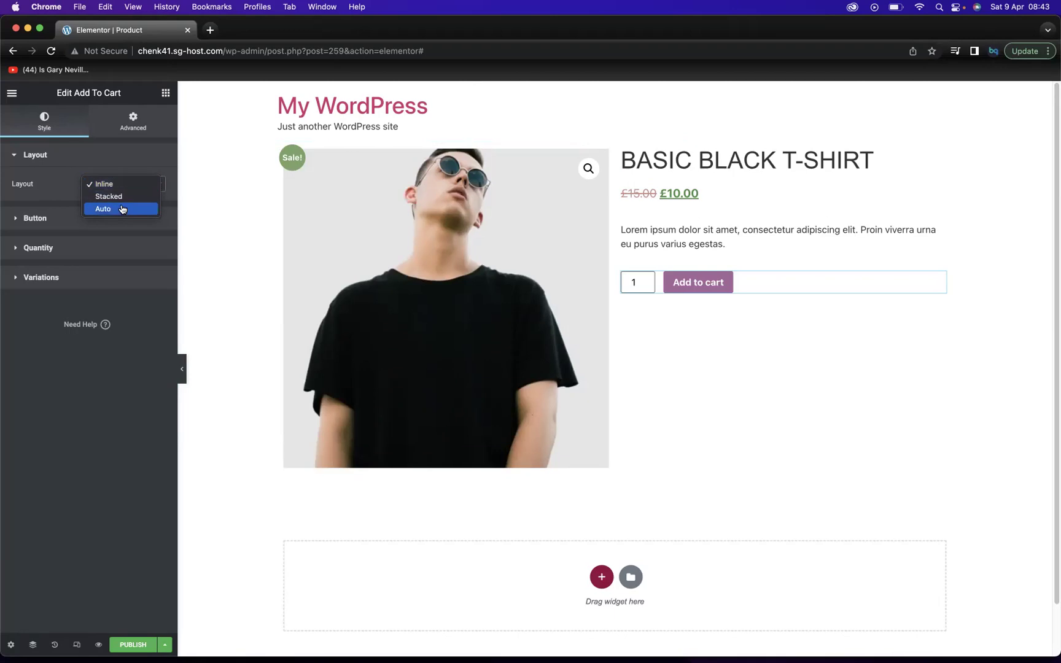
{"action": "left_click", "coordinate": [107, 193]}
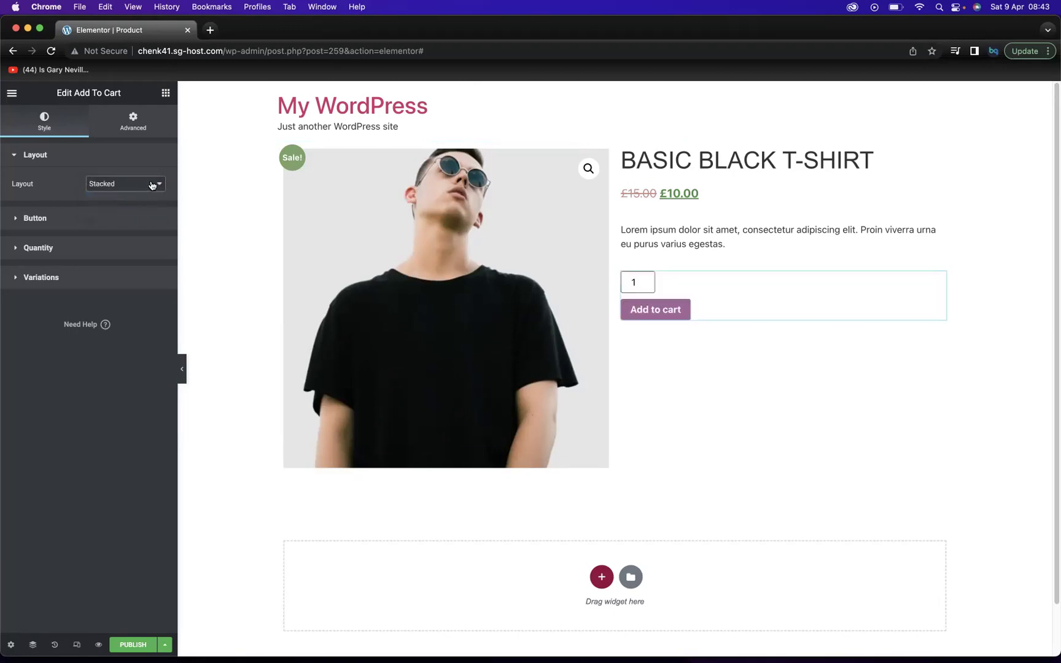
{"action": "left_click", "coordinate": [153, 186]}
{"action": "left_click", "coordinate": [130, 203]}
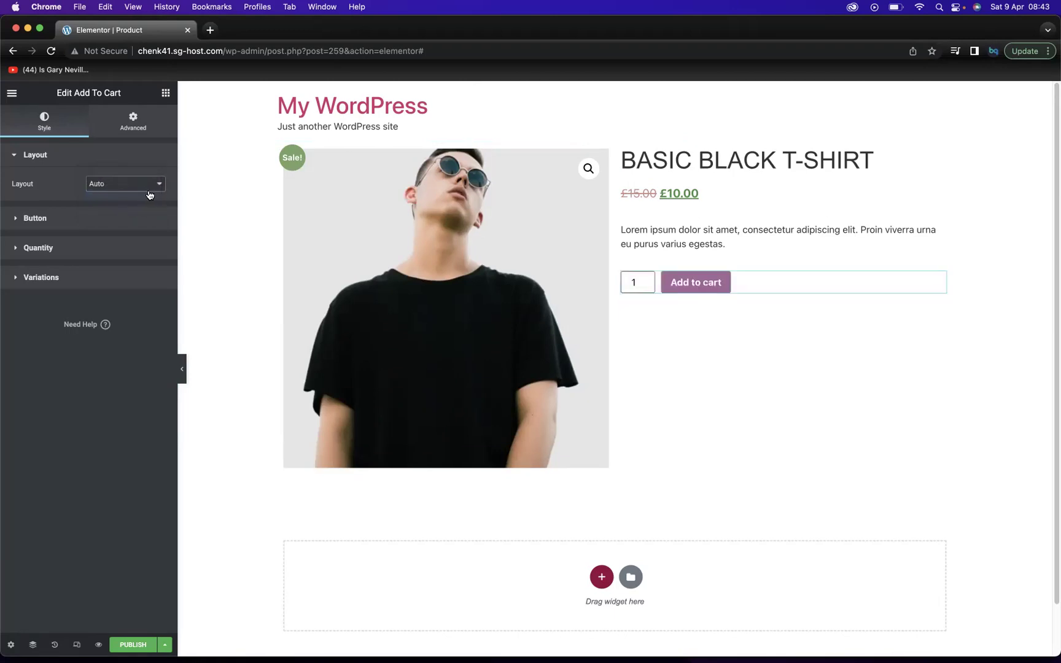
{"action": "left_click", "coordinate": [147, 186]}
{"action": "left_click", "coordinate": [111, 159]}
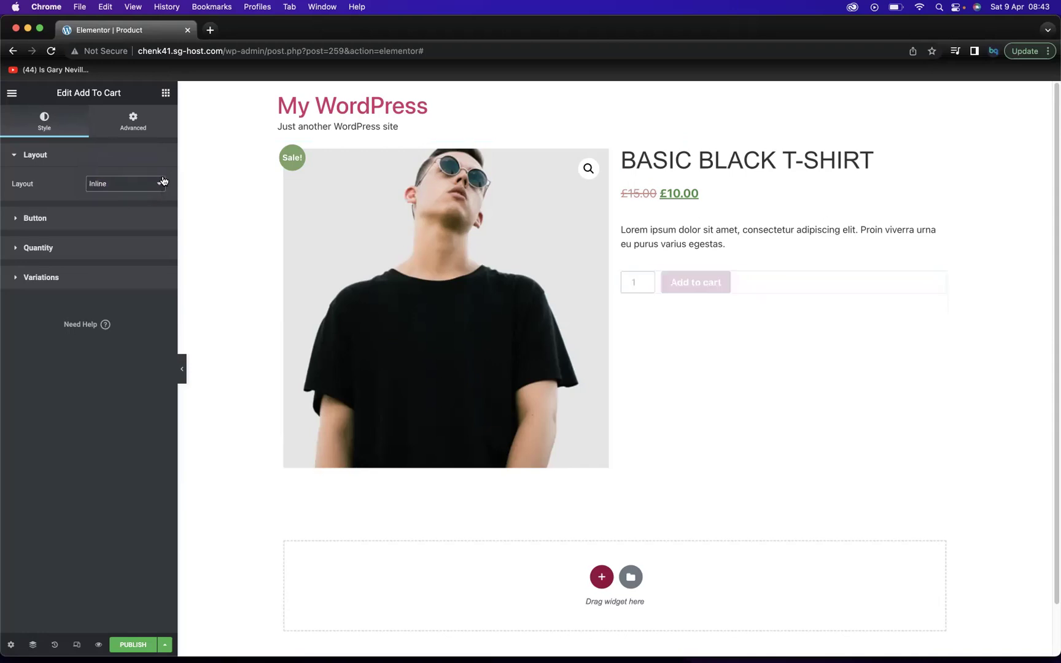
Set the Add to cart button's typography font family to Arial
{"action": "left_click", "coordinate": [19, 220]}
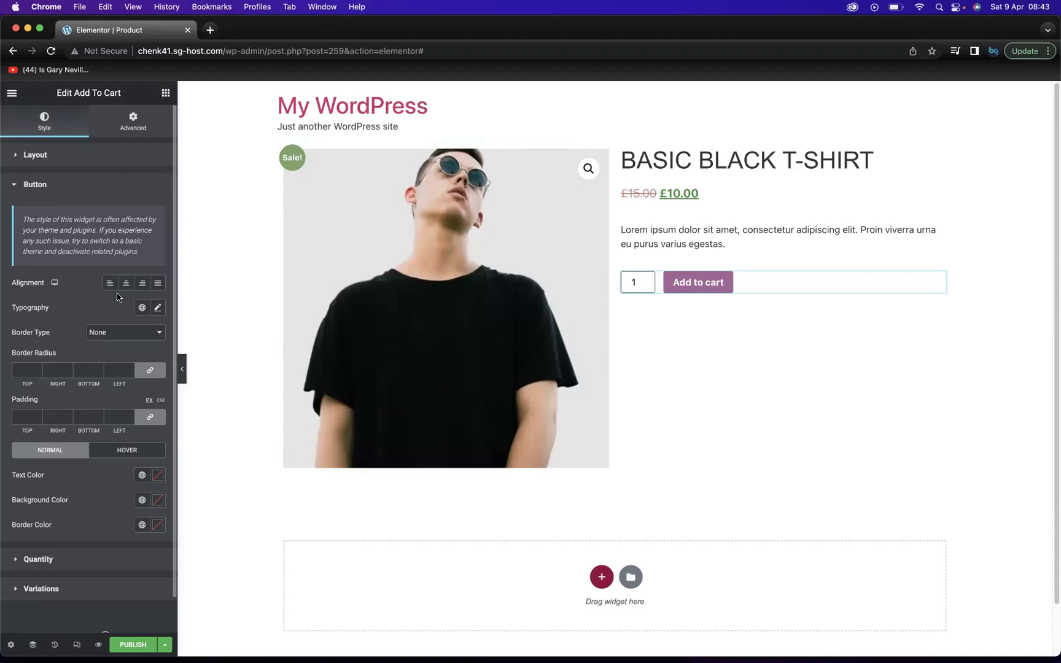
{"action": "left_click", "coordinate": [157, 308]}
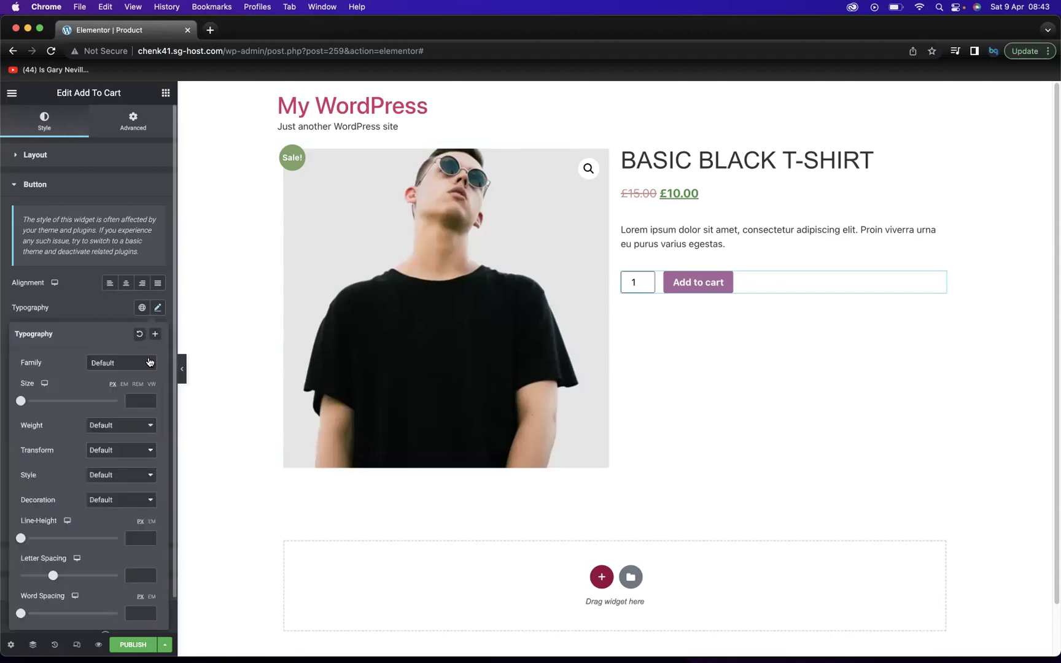
{"action": "left_click", "coordinate": [150, 362]}
{"action": "left_click", "coordinate": [114, 426]}
{"action": "left_click", "coordinate": [86, 308]}
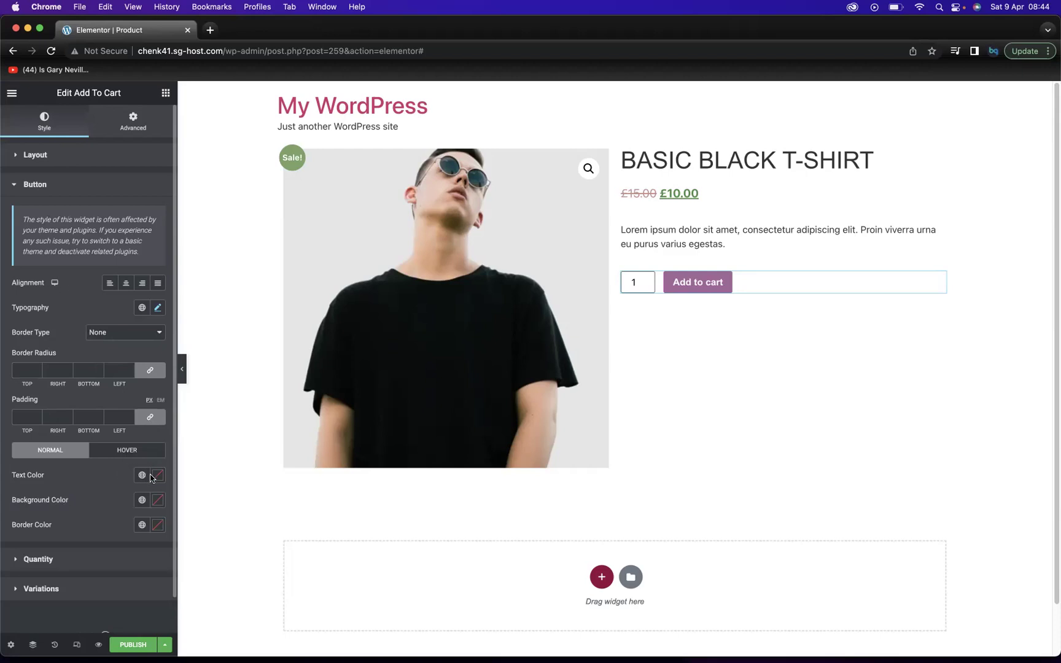
{"action": "left_click", "coordinate": [158, 504]}
{"action": "mouse_move", "coordinate": [111, 397]}
{"action": "left_mouse_down"}
{"action": "mouse_move", "coordinate": [130, 370]}
{"action": "mouse_move", "coordinate": [148, 388]}
{"action": "mouse_move", "coordinate": [131, 372]}
{"action": "mouse_move", "coordinate": [92, 386]}
{"action": "left_mouse_up"}
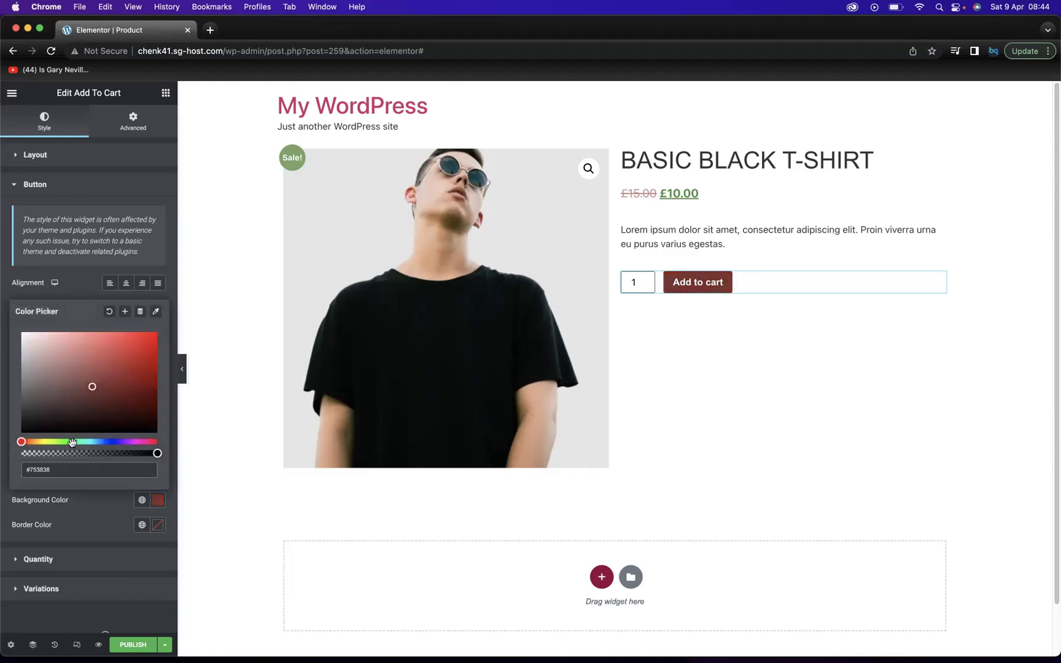
{"action": "left_click_drag", "start_coordinate": [72, 442], "coordinate": [68, 442]}
{"action": "mouse_move", "coordinate": [102, 380]}
{"action": "left_mouse_down"}
{"action": "mouse_move", "coordinate": [99, 361]}
{"action": "mouse_move", "coordinate": [97, 370]}
{"action": "left_mouse_up"}
{"action": "left_click", "coordinate": [92, 287]}
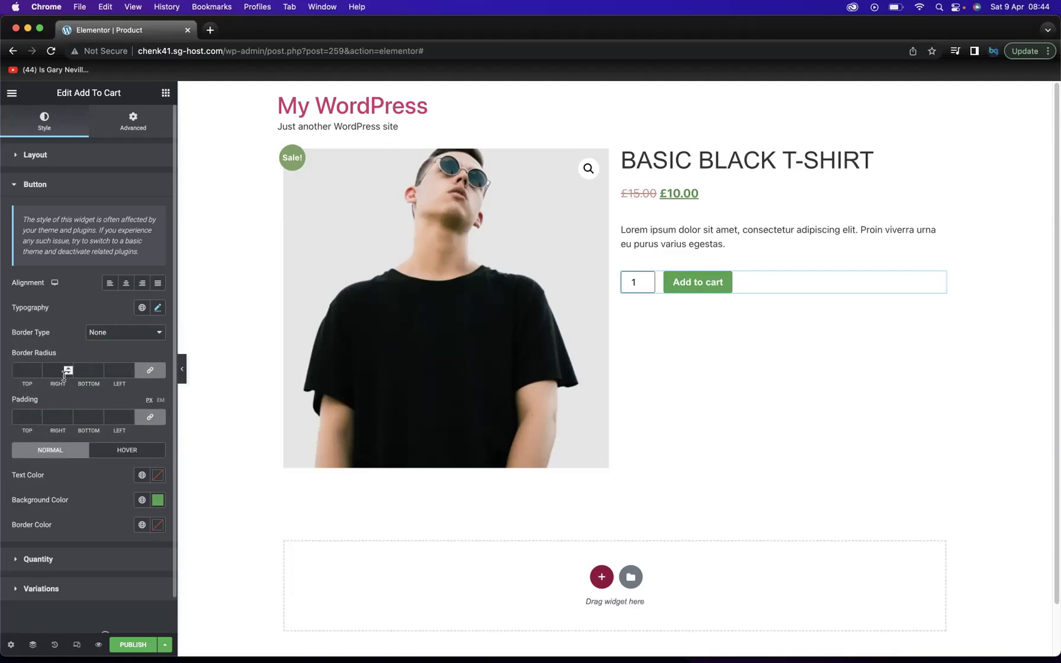
{"action": "left_click", "coordinate": [18, 559]}
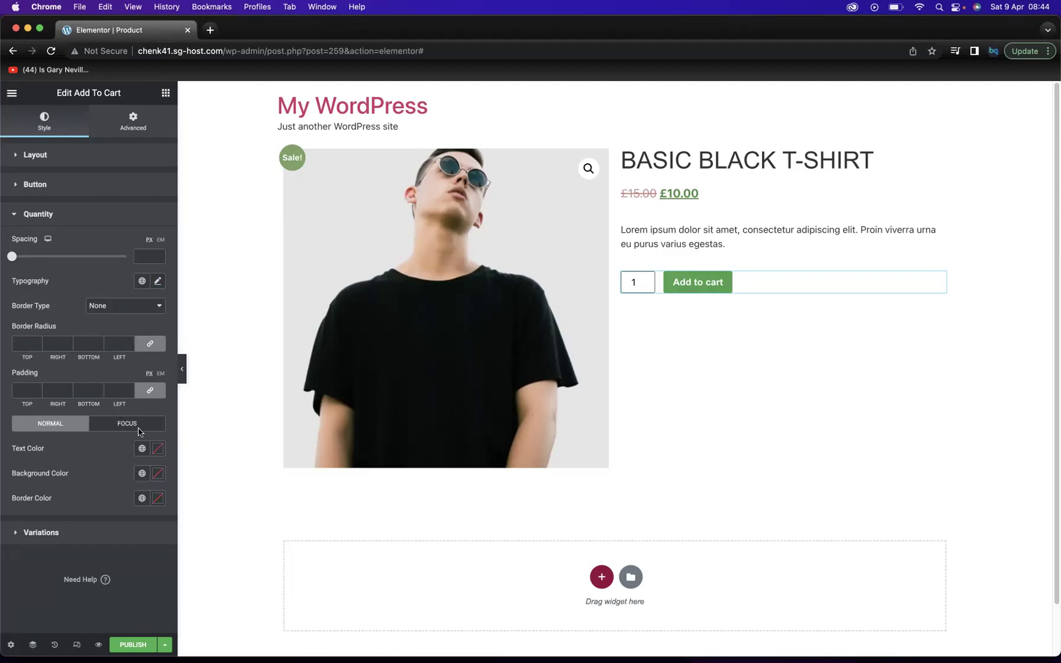
{"action": "left_click", "coordinate": [15, 214]}
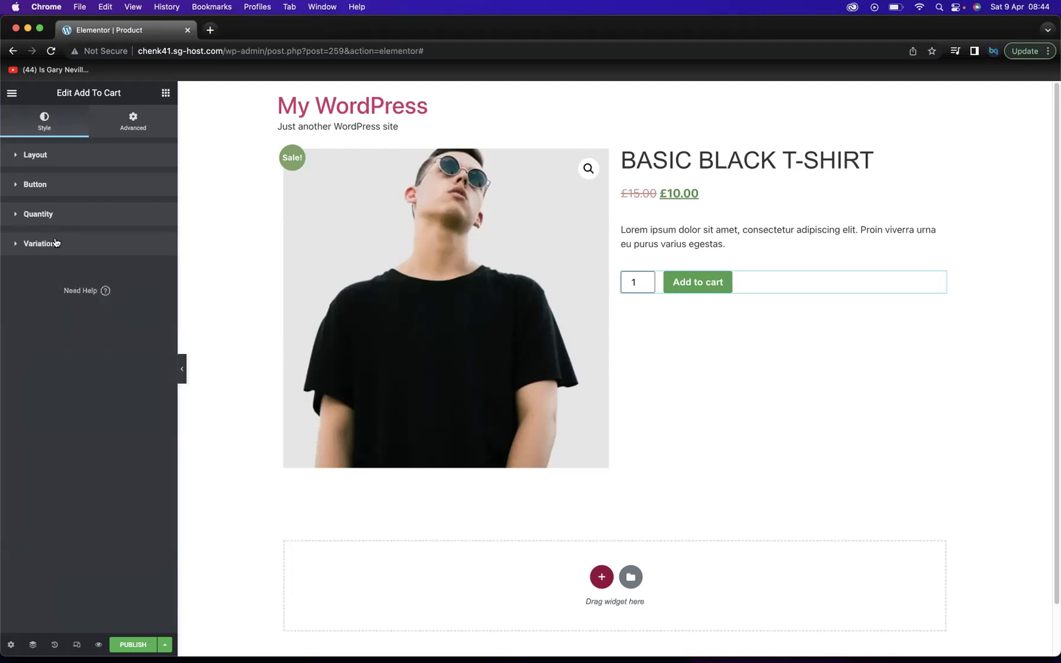
{"action": "left_click", "coordinate": [16, 187]}
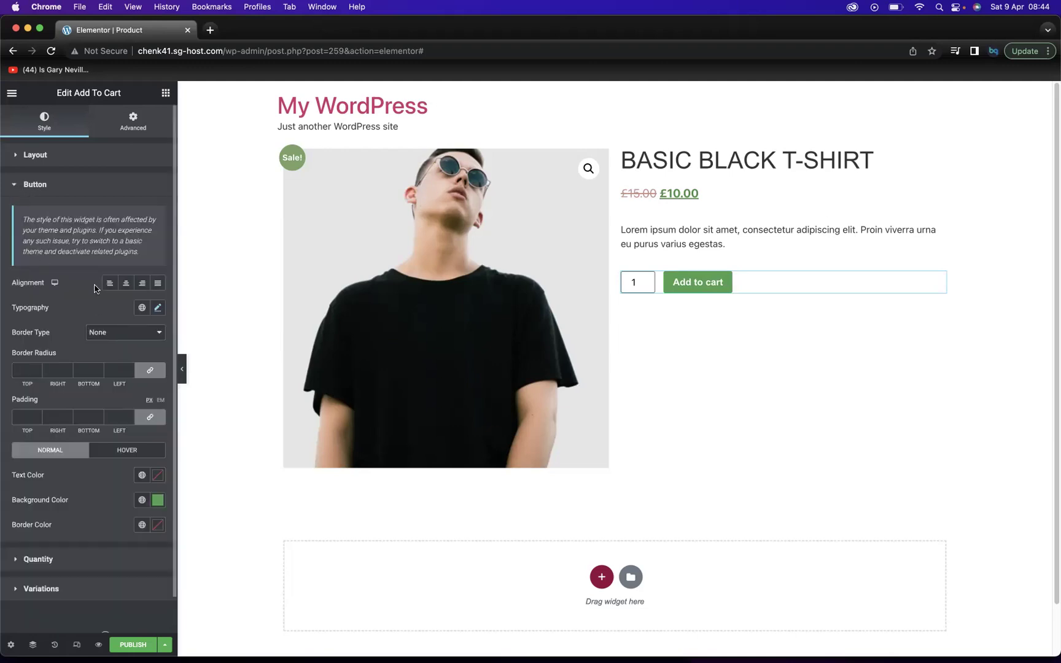
{"action": "left_click", "coordinate": [19, 185]}
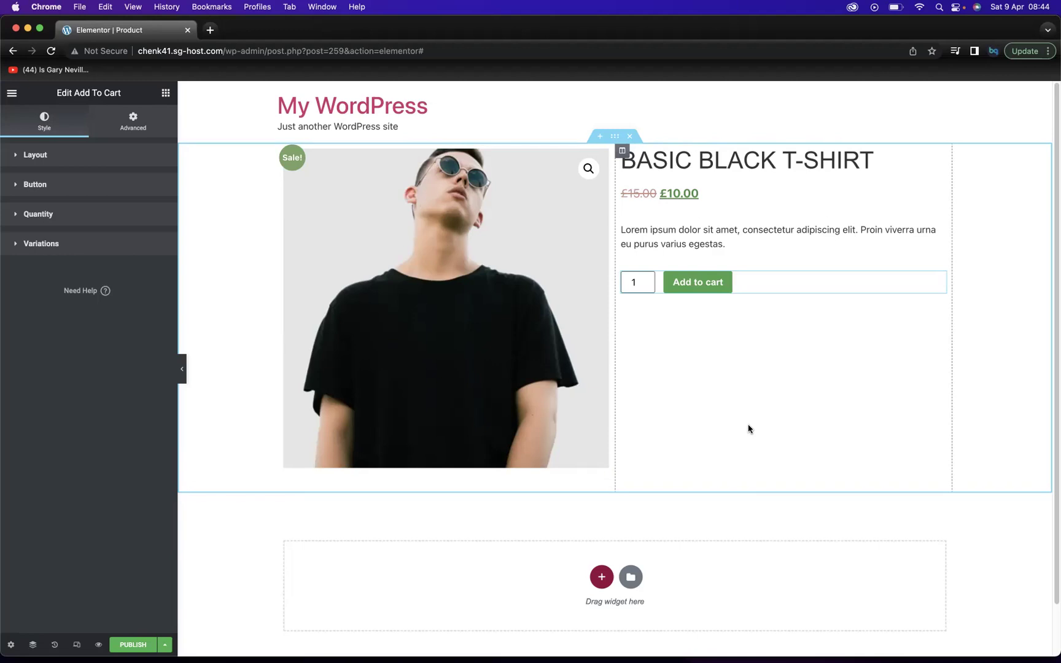
Place a WooCommerce Breadcrumbs widget (Home / T-Shirt / BASIC BLACK T-SHIRT) above the product image
{"action": "left_click", "coordinate": [166, 93]}
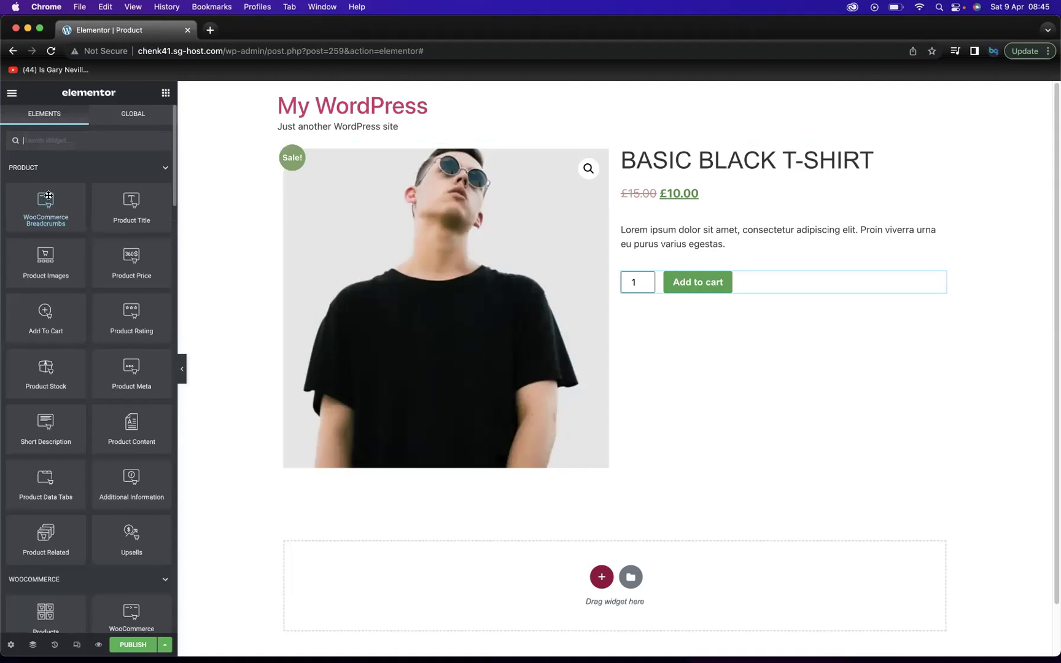
{"action": "left_click_drag", "start_coordinate": [43, 209], "coordinate": [415, 155]}
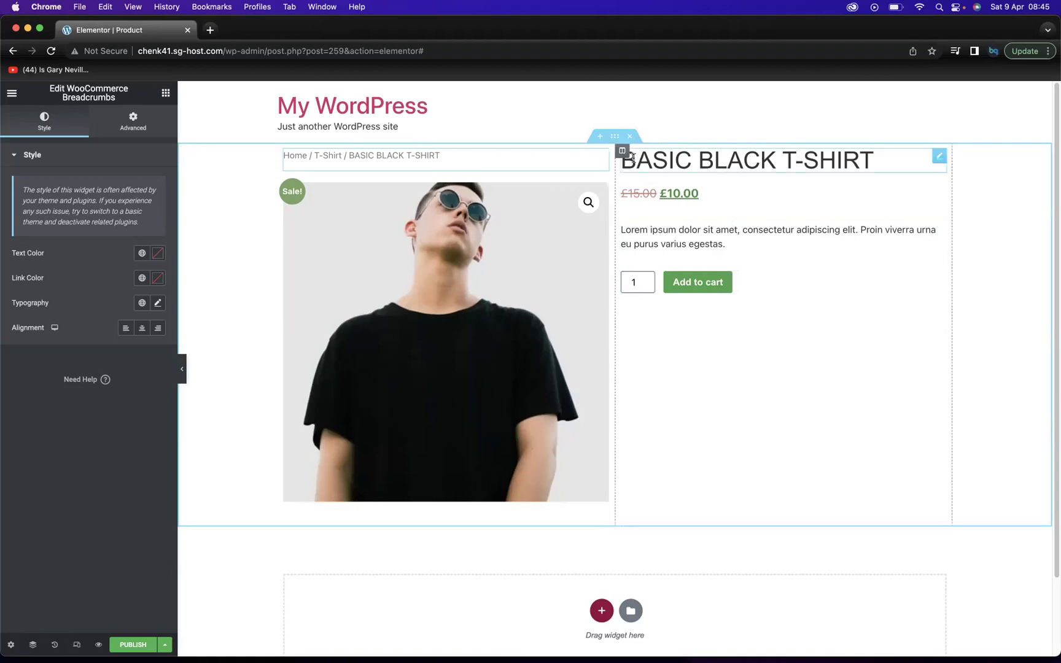
{"action": "left_click", "coordinate": [916, 322]}
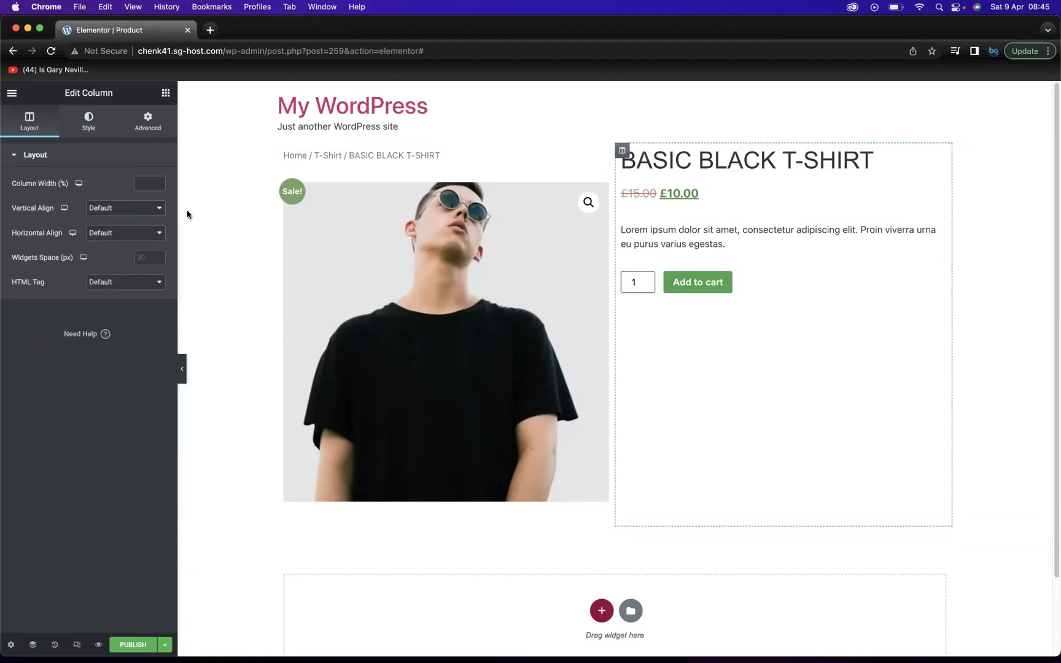
Set the right product column's Vertical Align to Middle, centring it beside the image
{"action": "left_click", "coordinate": [157, 209]}
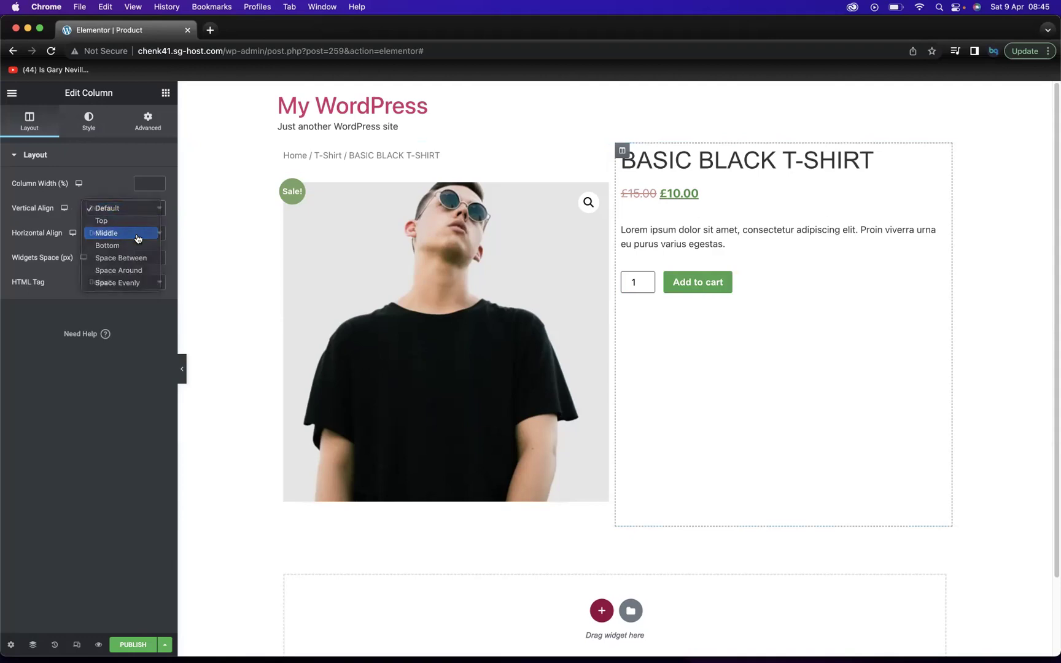
{"action": "left_click", "coordinate": [138, 236]}
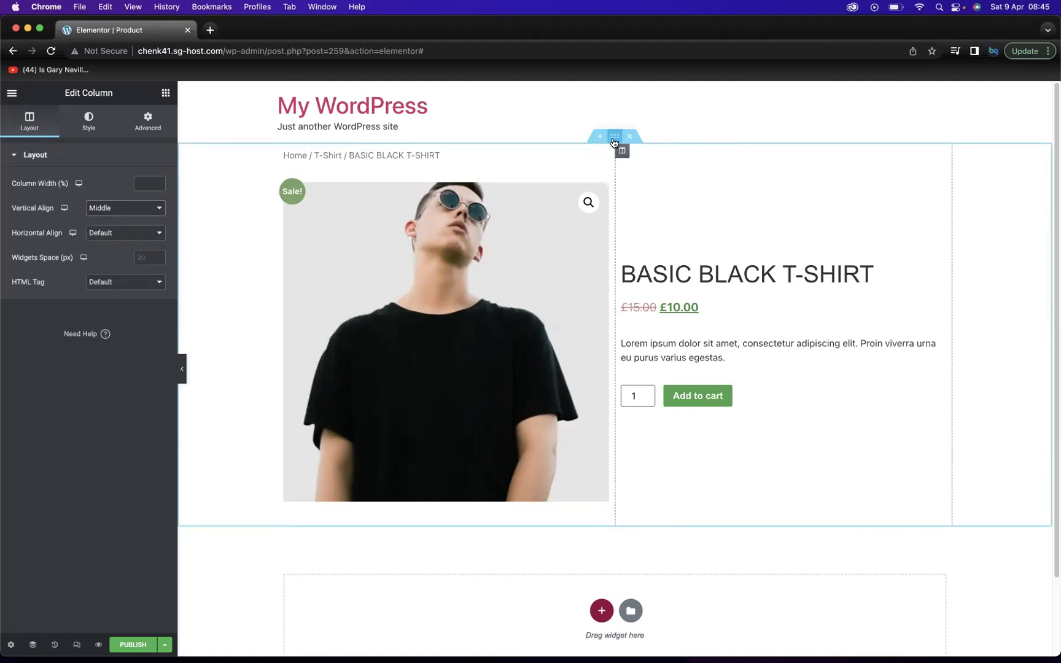
{"action": "left_click", "coordinate": [613, 138]}
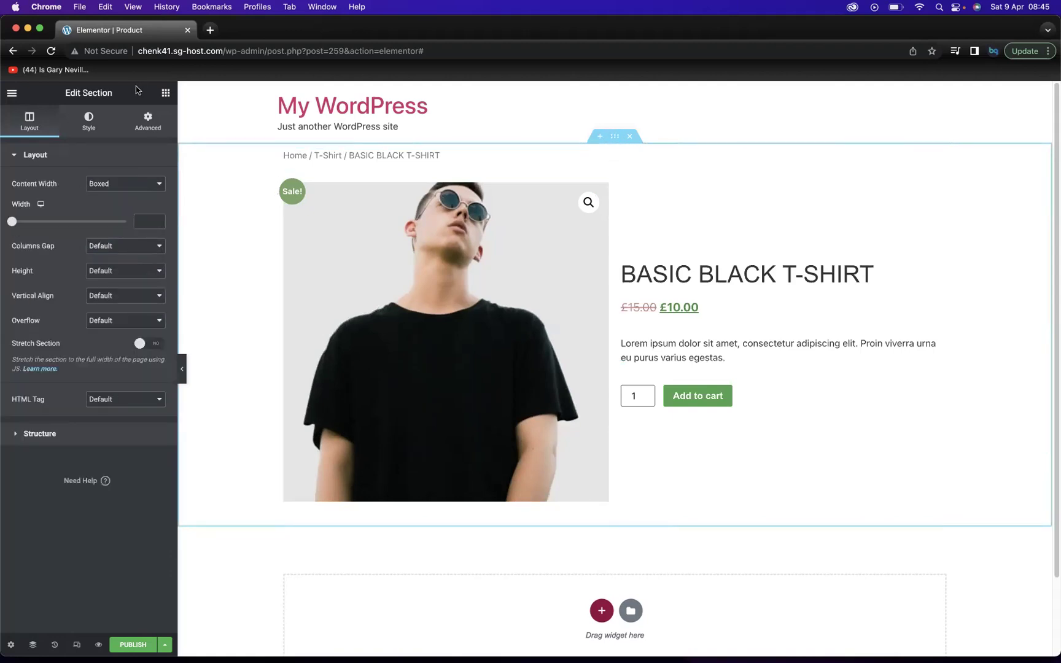
Give the product section a Classic background colour of soft beige #F0DEBF
{"action": "left_click", "coordinate": [93, 120]}
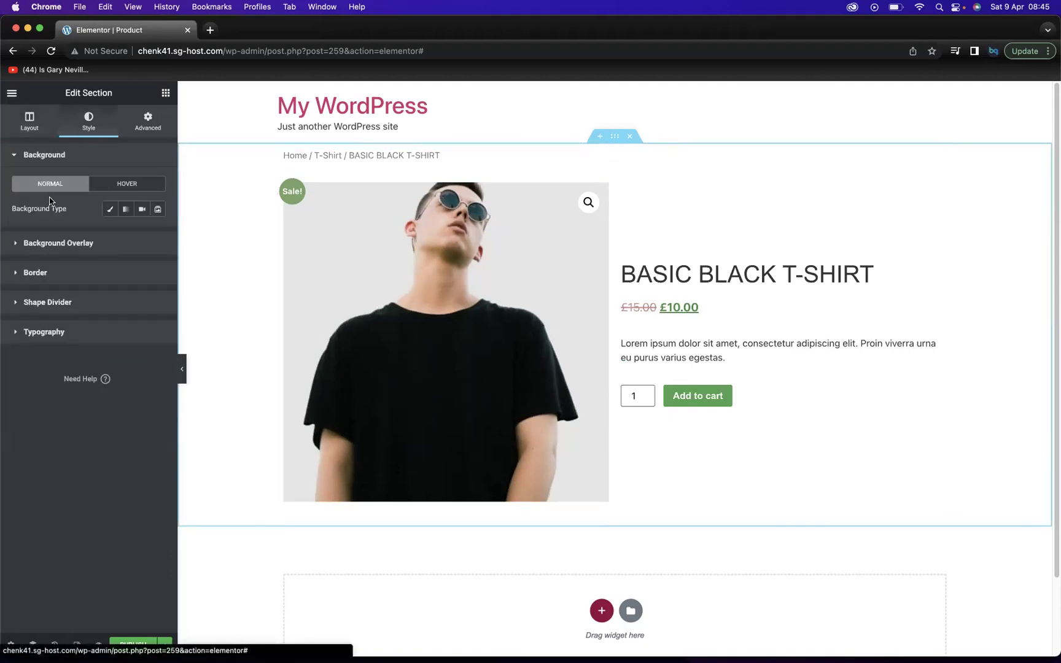
{"action": "left_click", "coordinate": [111, 211]}
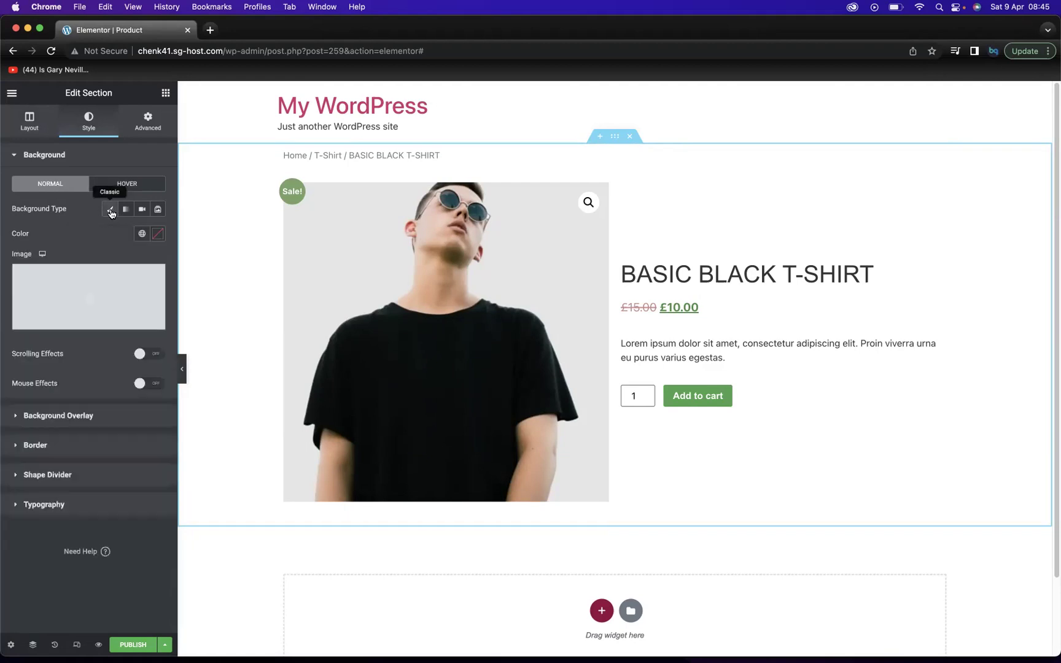
{"action": "left_click", "coordinate": [158, 234]}
{"action": "left_click_drag", "start_coordinate": [74, 312], "coordinate": [56, 283]}
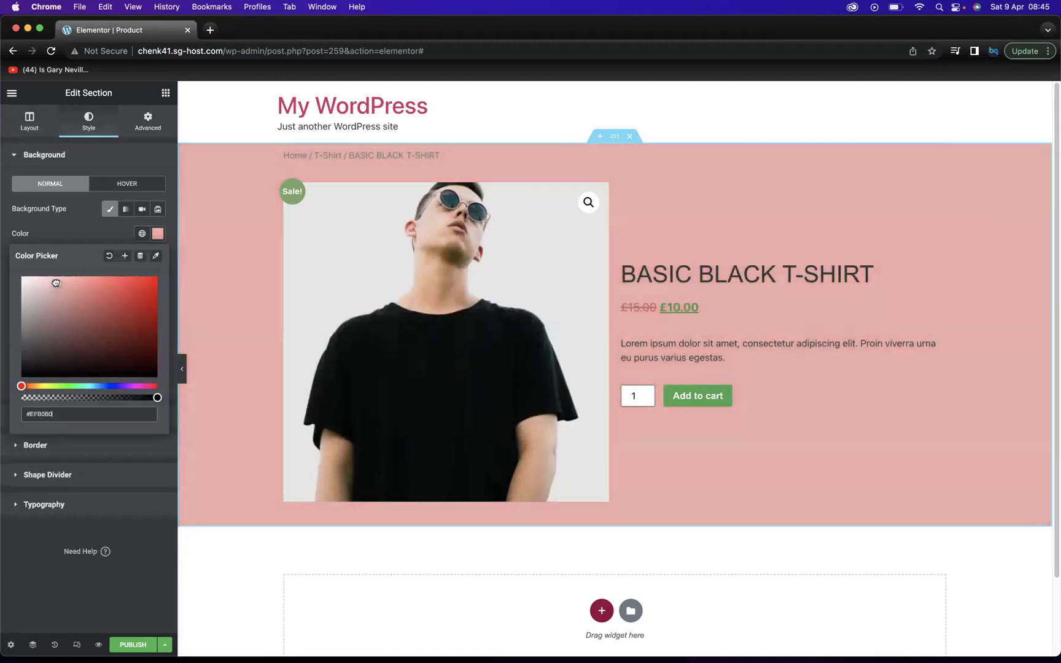
{"action": "left_click", "coordinate": [65, 386]}
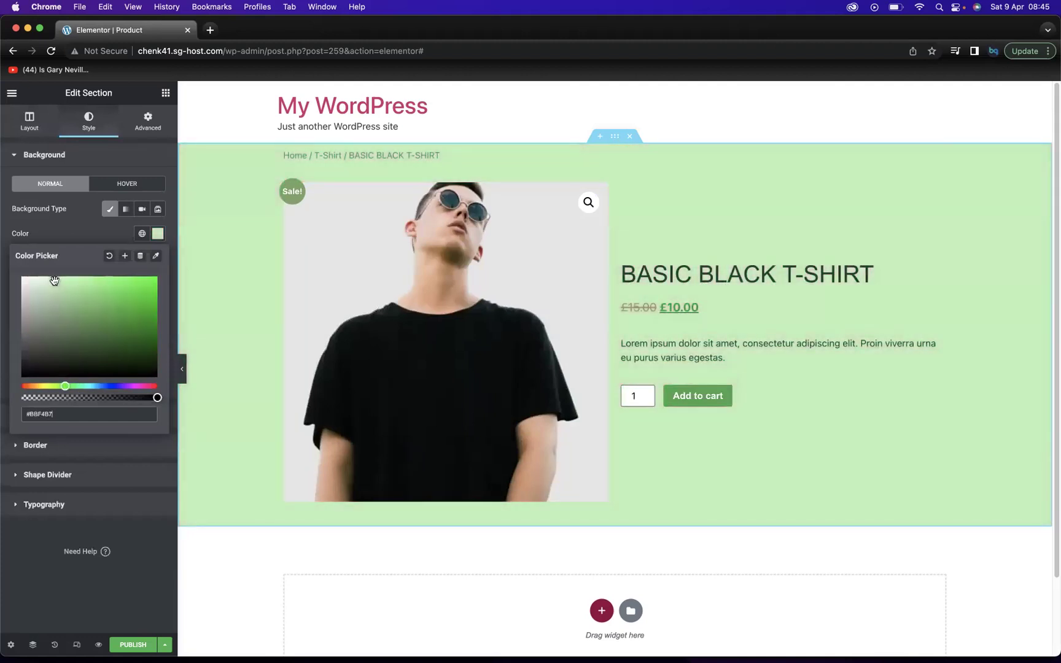
{"action": "mouse_move", "coordinate": [52, 279]}
{"action": "left_mouse_down"}
{"action": "mouse_move", "coordinate": [38, 279]}
{"action": "mouse_move", "coordinate": [46, 285]}
{"action": "left_mouse_up"}
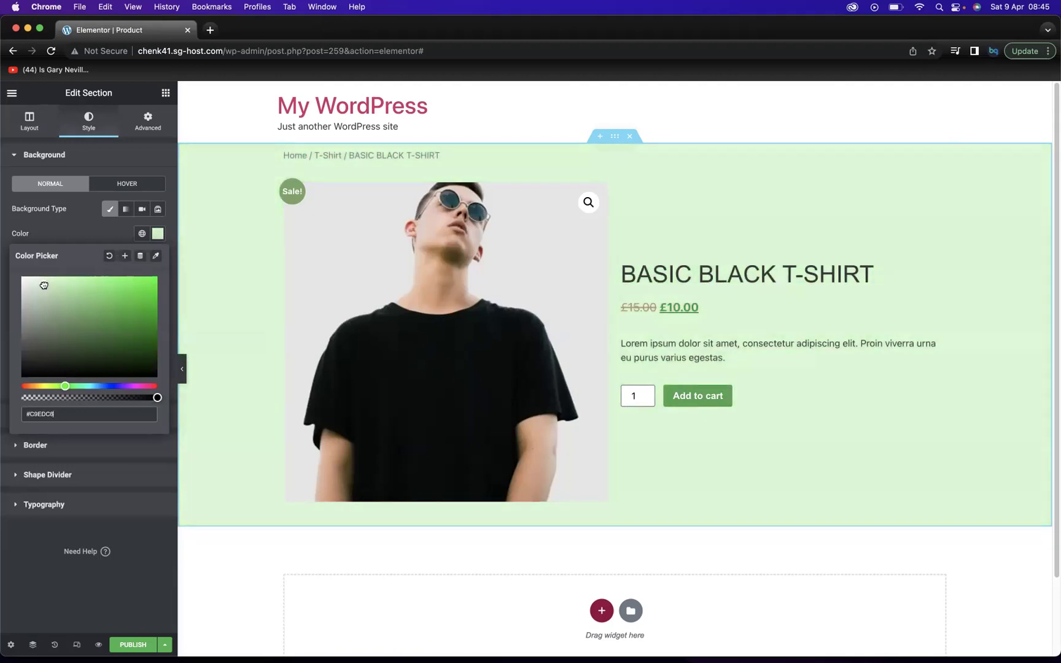
{"action": "left_click", "coordinate": [42, 385]}
{"action": "left_click_drag", "start_coordinate": [68, 332], "coordinate": [54, 290]}
{"action": "left_click_drag", "start_coordinate": [58, 288], "coordinate": [53, 284]}
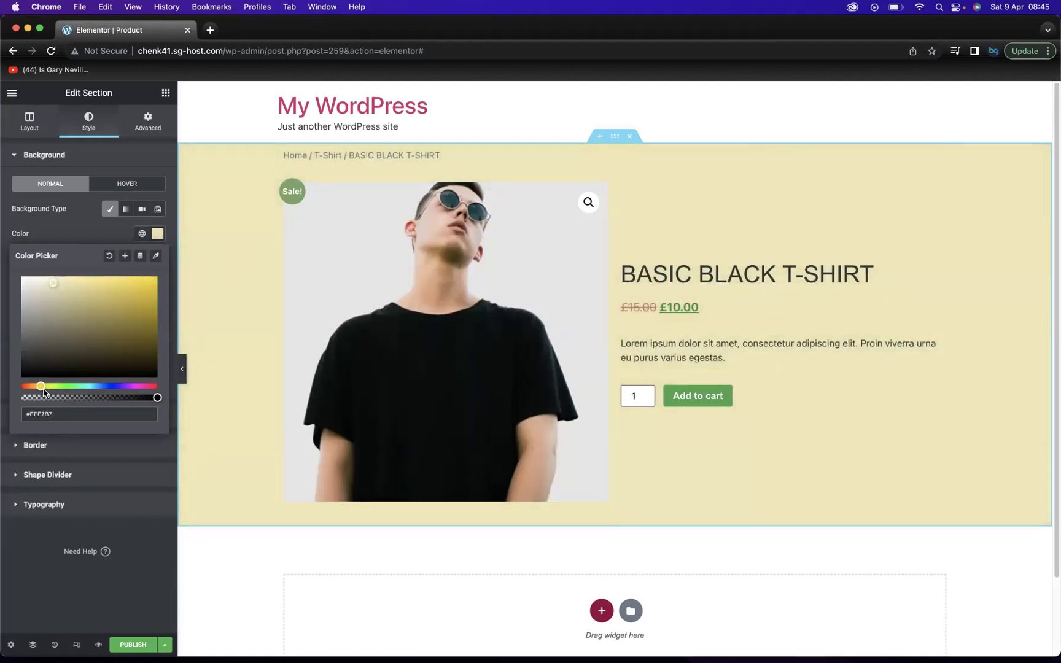
{"action": "left_click_drag", "start_coordinate": [41, 386], "coordinate": [35, 385]}
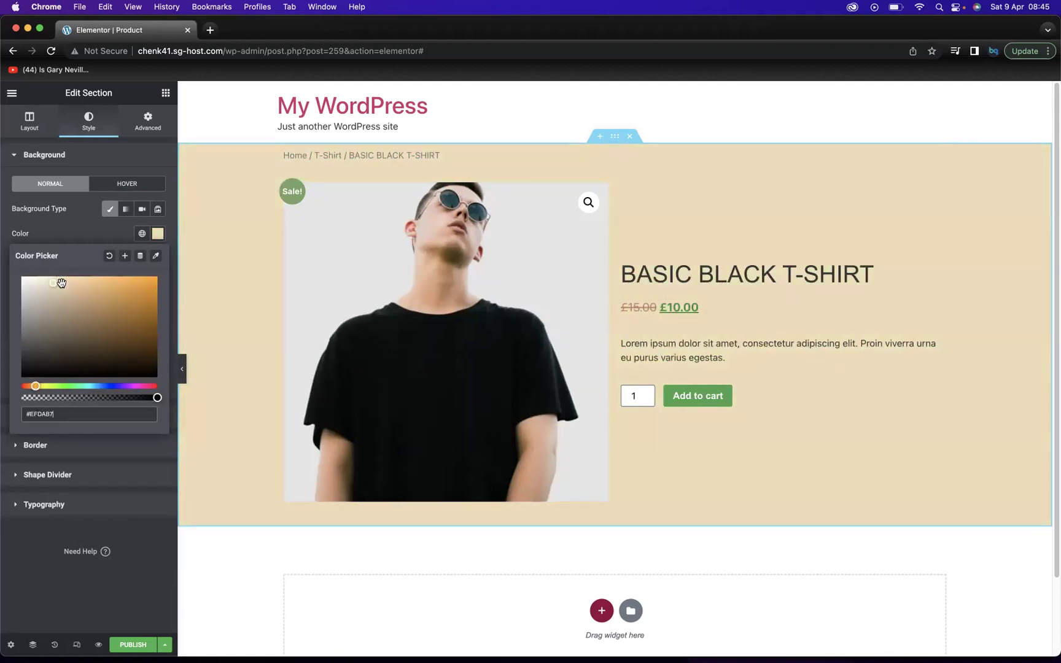
{"action": "left_click_drag", "start_coordinate": [59, 285], "coordinate": [50, 283]}
Publish the template with an Include / Products display condition
{"action": "left_click", "coordinate": [136, 644]}
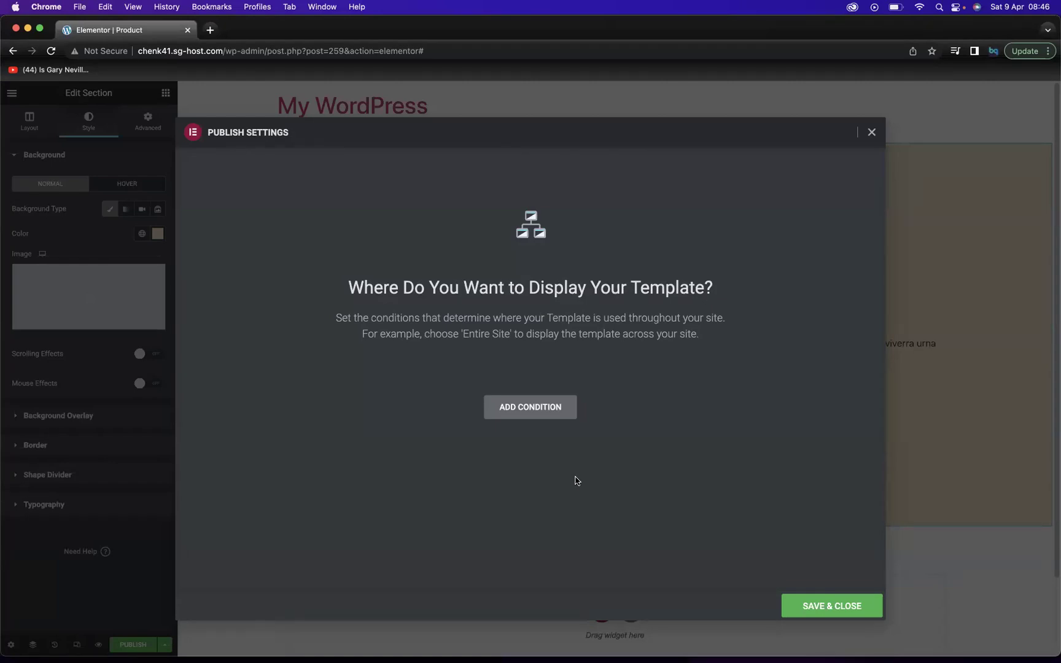
{"action": "left_click", "coordinate": [532, 409]}
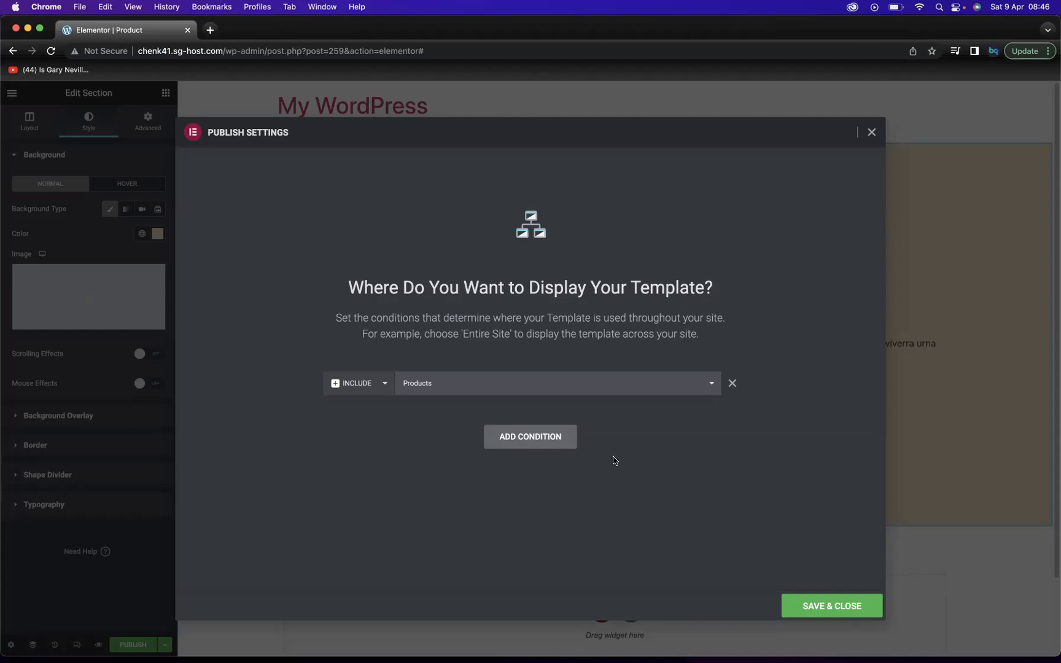
{"action": "left_click", "coordinate": [824, 607]}
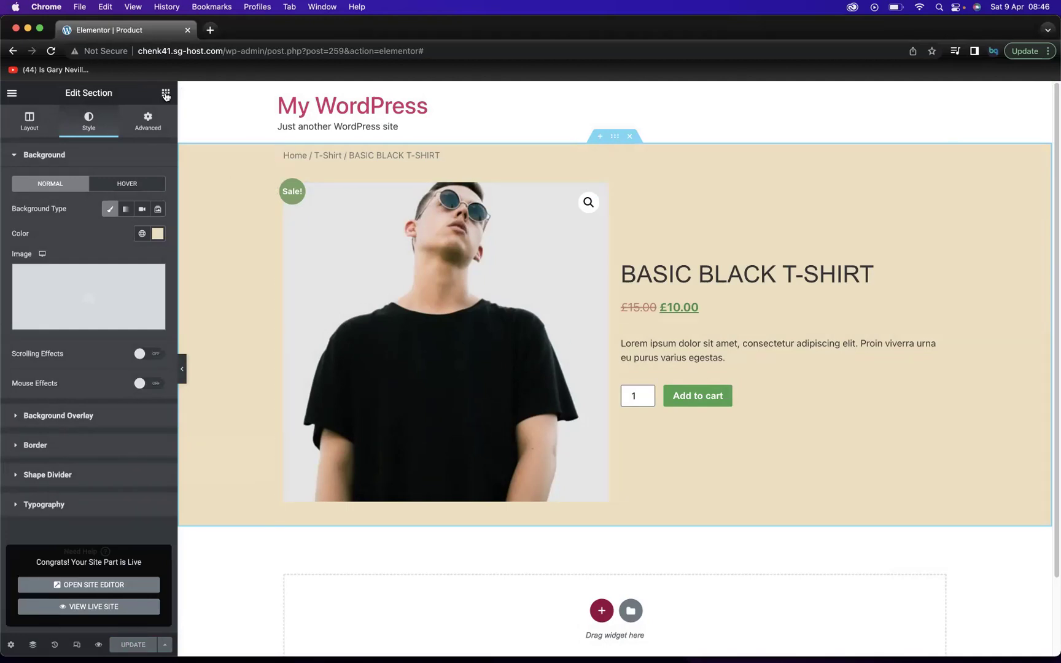
Exit to the WordPress dashboard and view the BASIC BLACK T-SHIRT page from the Products list
{"action": "left_click", "coordinate": [11, 93]}
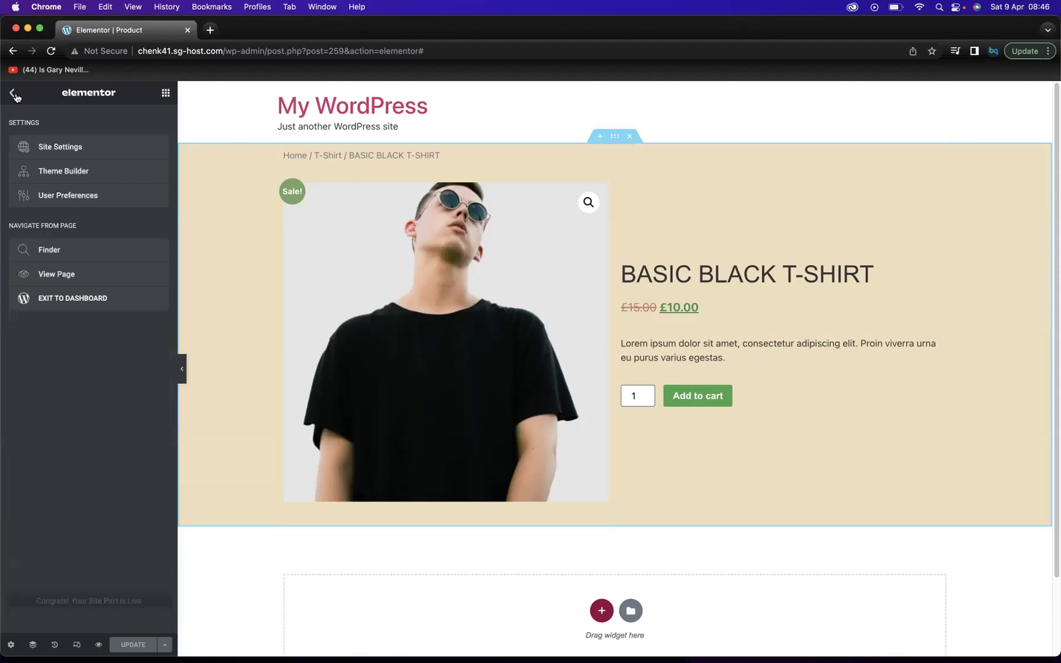
{"action": "left_click", "coordinate": [68, 300]}
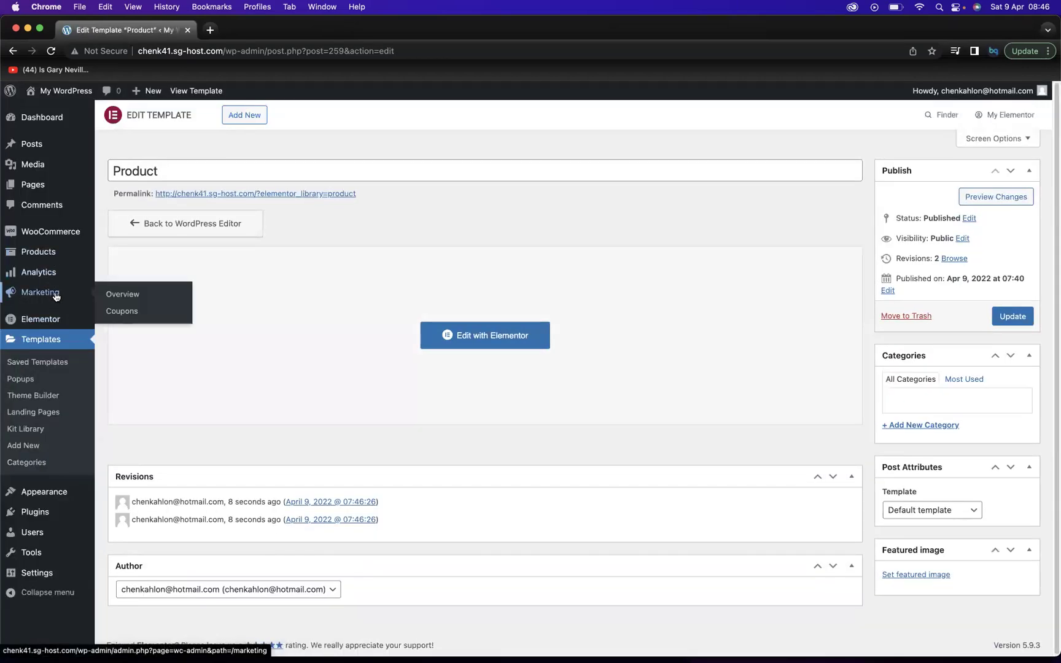
{"action": "left_click", "coordinate": [122, 182]}
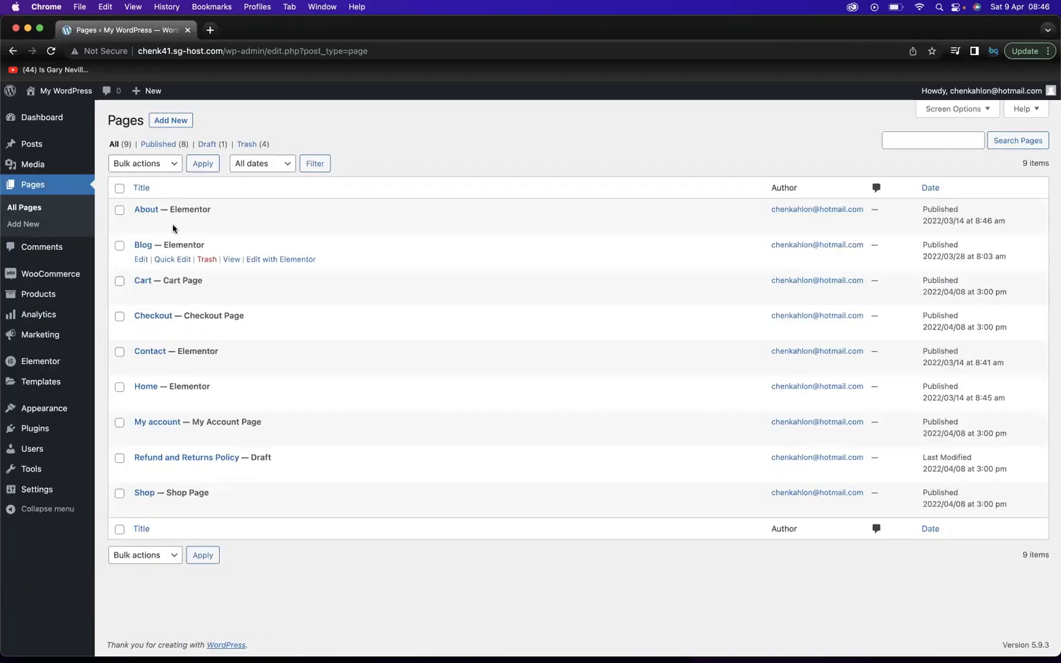
{"action": "left_click", "coordinate": [44, 295]}
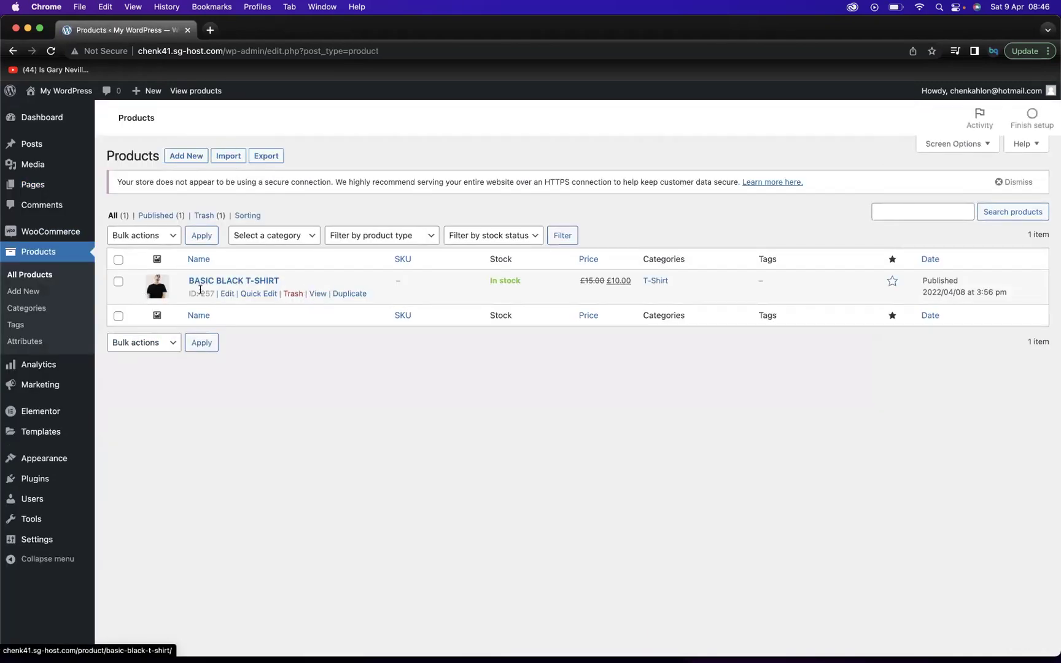
{"action": "left_click", "coordinate": [319, 294]}
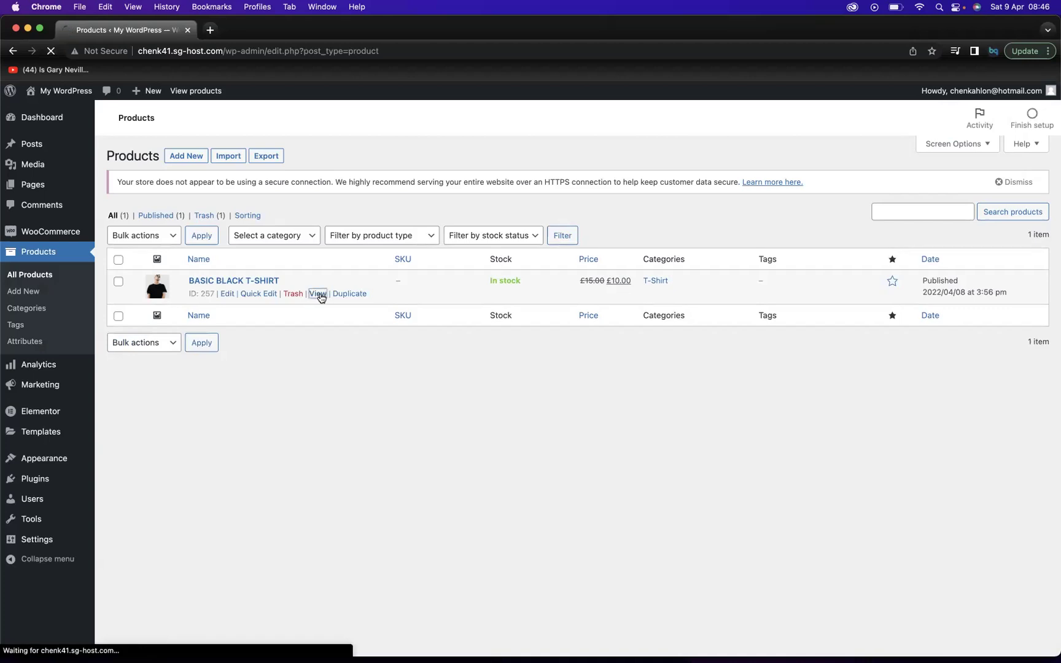